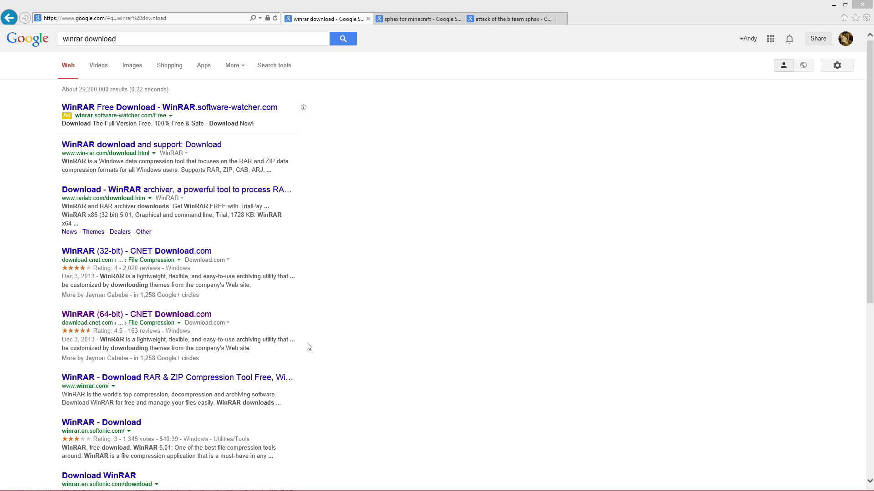
# Look over the WinRAR download search results and close that page
pyautogui.click(316, 305)
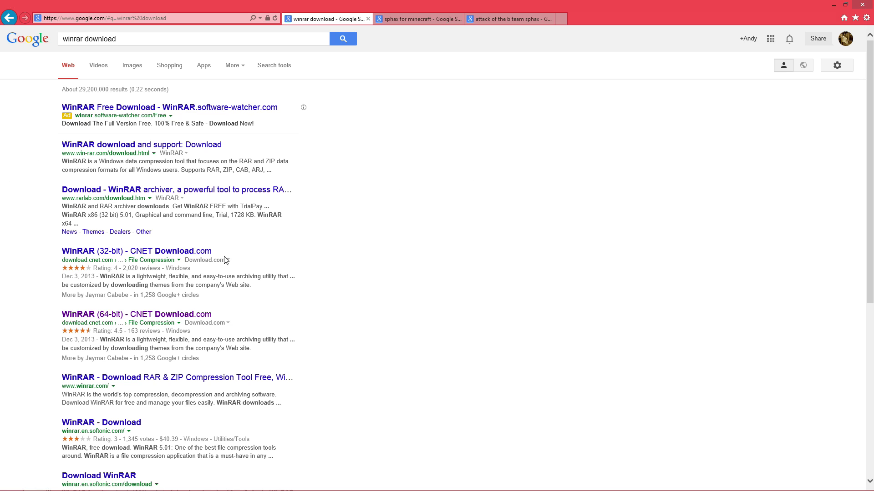
pyautogui.scroll(-1, 305, 267)
pyautogui.scroll(1, 355, 281)
pyautogui.click(368, 19)
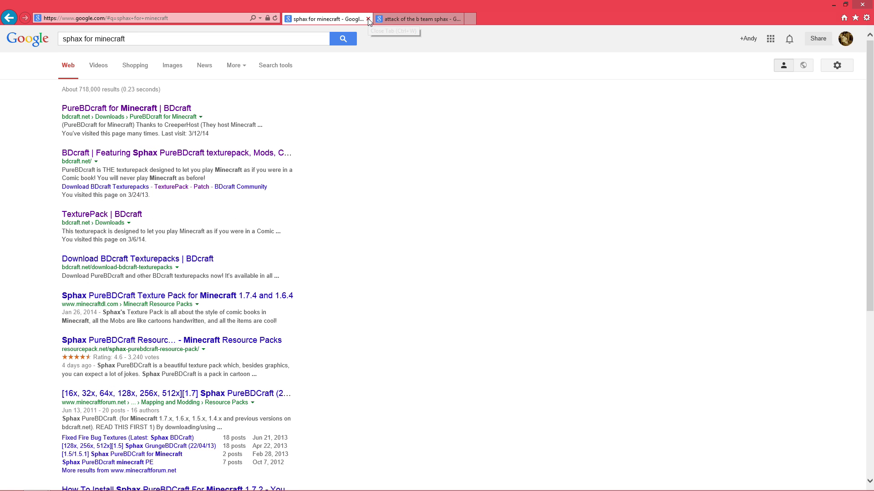
# Open the PureBDcraft for Minecraft page and save the 64x64 texture pack zip for MC1.6.4, skipping the ad page
pyautogui.click(168, 113)
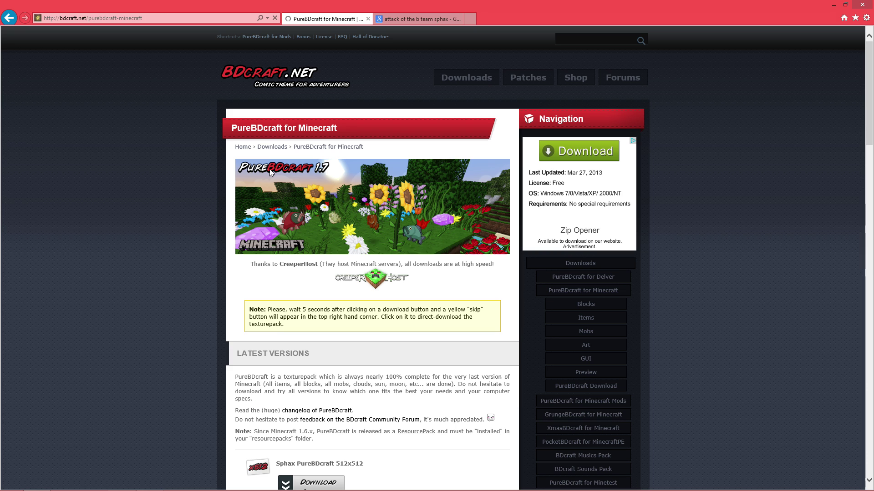
pyautogui.scroll(-4, 167, 239)
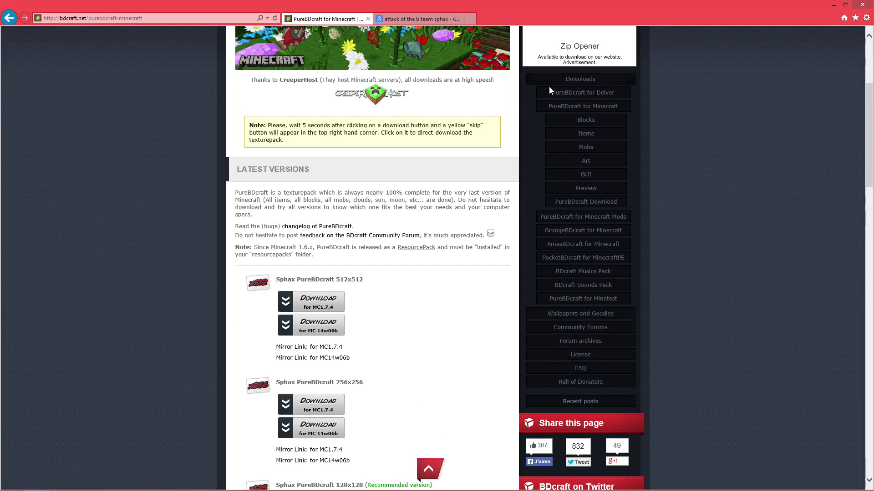
pyautogui.scroll(4, 570, 167)
pyautogui.scroll(-2, 373, 251)
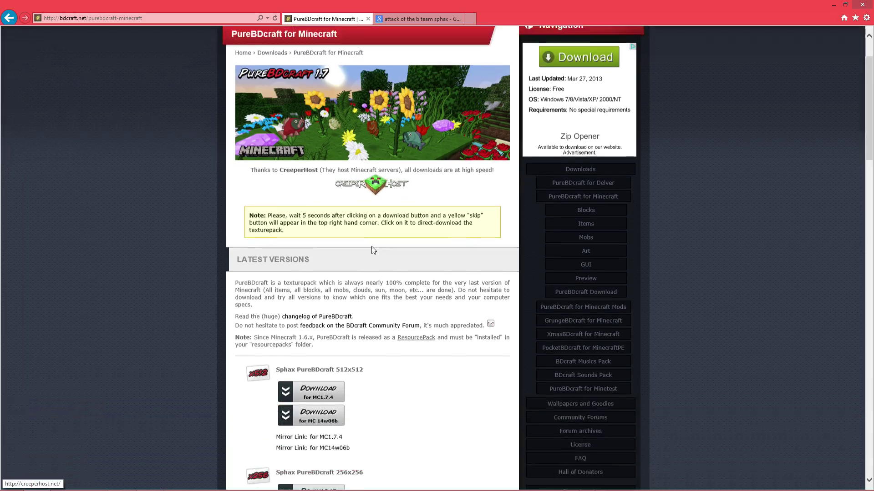
pyautogui.scroll(-10, 374, 251)
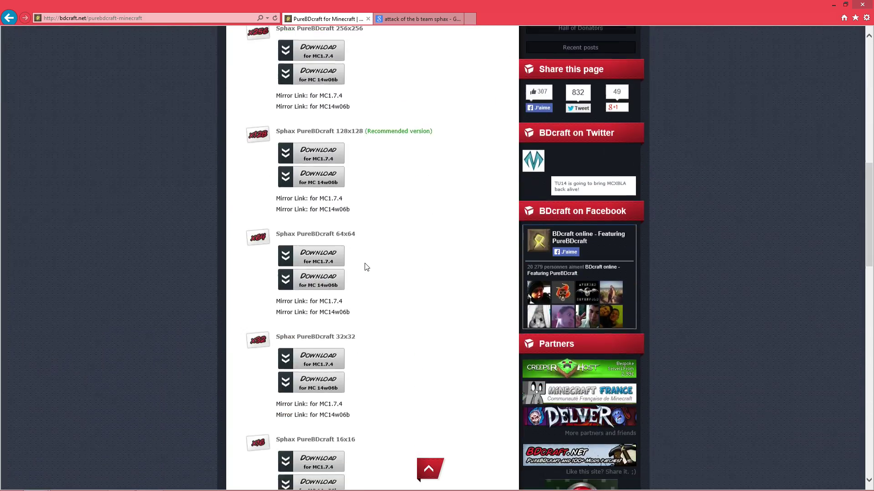
pyautogui.scroll(-11, 367, 267)
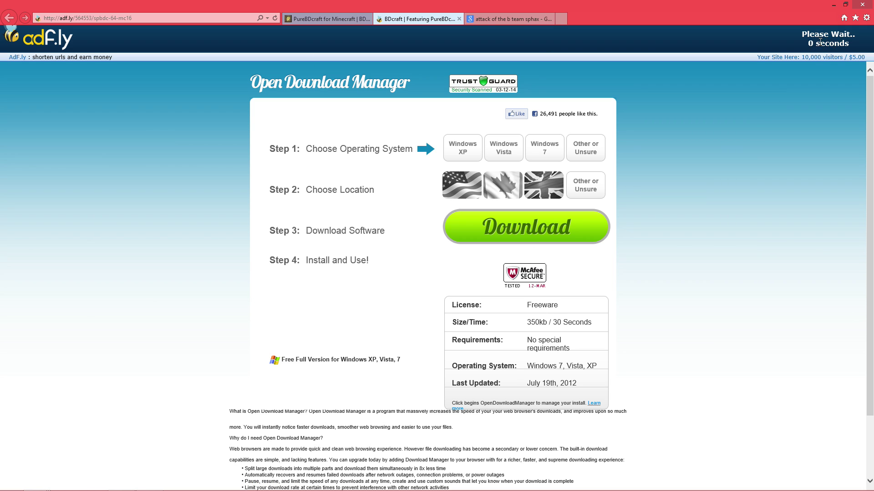
pyautogui.click(824, 40)
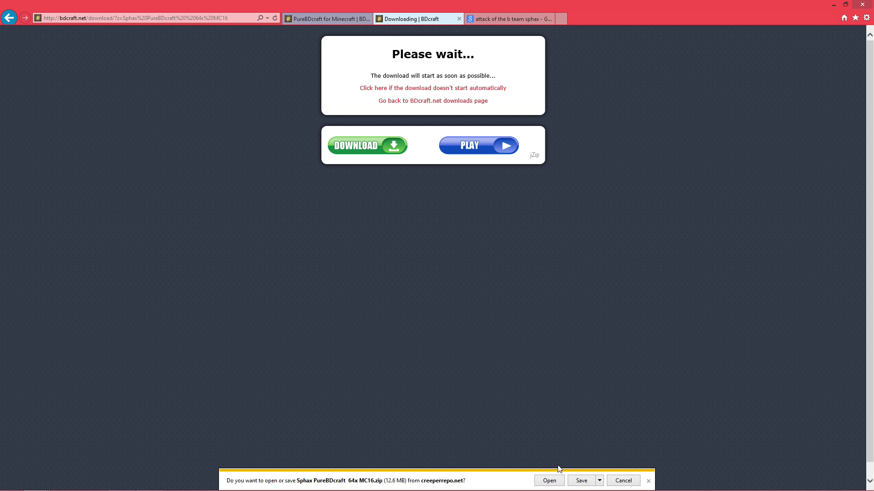
pyautogui.click(581, 481)
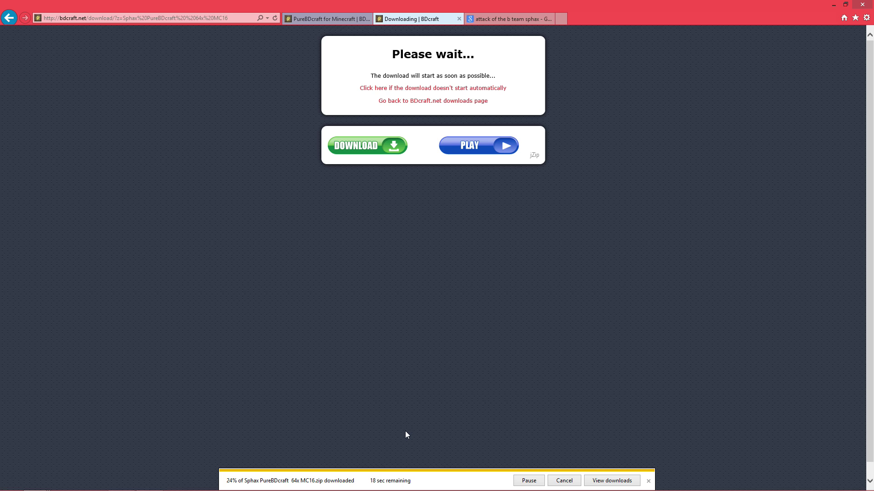
# Open the BDcraft Community thread for Attack of the B-Team from the search results and find its texture pack downloads
pyautogui.click(504, 20)
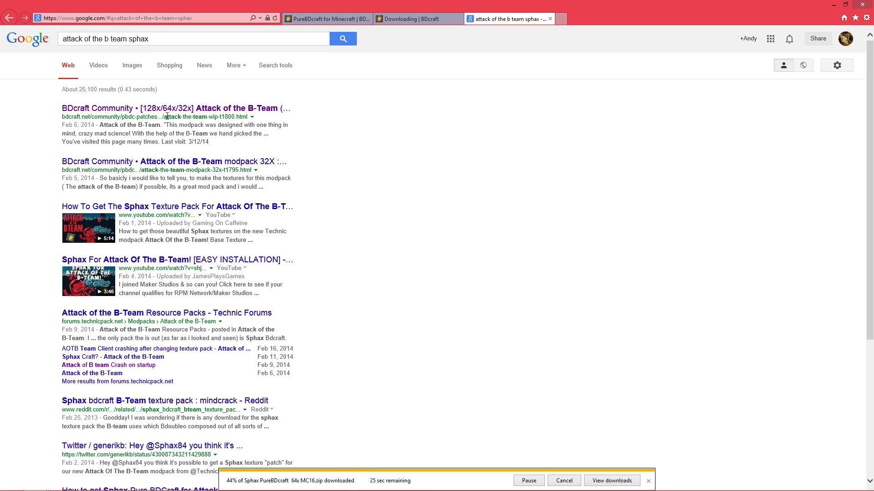
pyautogui.click(187, 111)
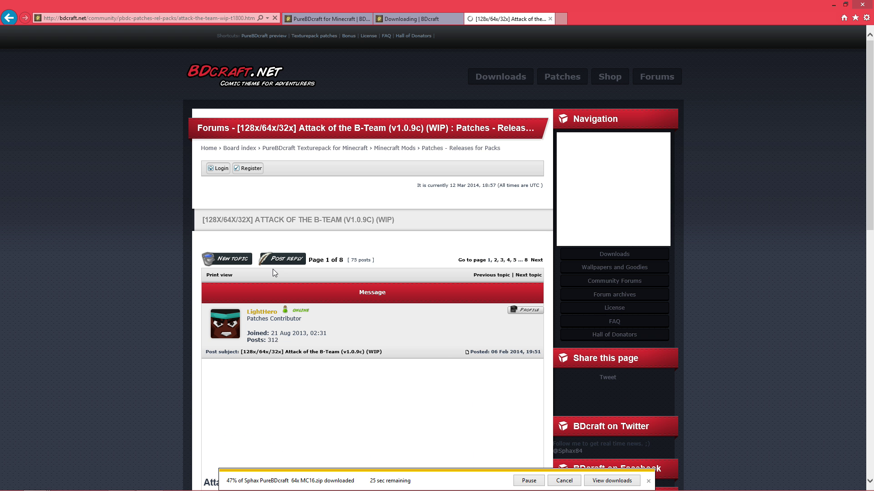
pyautogui.scroll(-3, 117, 262)
pyautogui.scroll(-5, 119, 262)
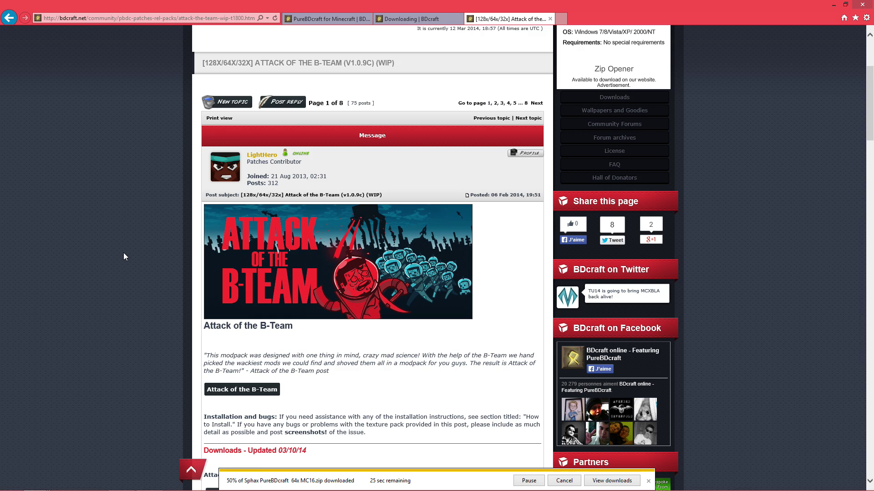
pyautogui.scroll(-4, 124, 255)
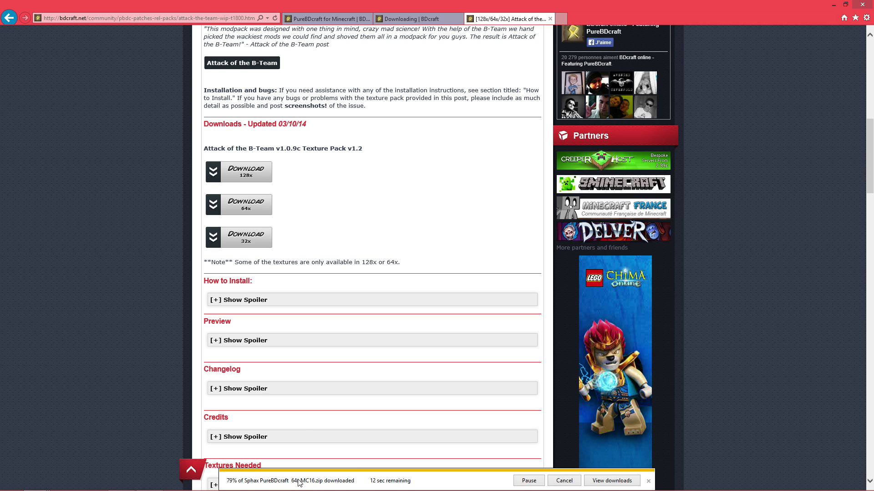
# Try to download the 64x Attack of the B-Team texture pack from MediaFire and close the ad pop-up
pyautogui.click(237, 209)
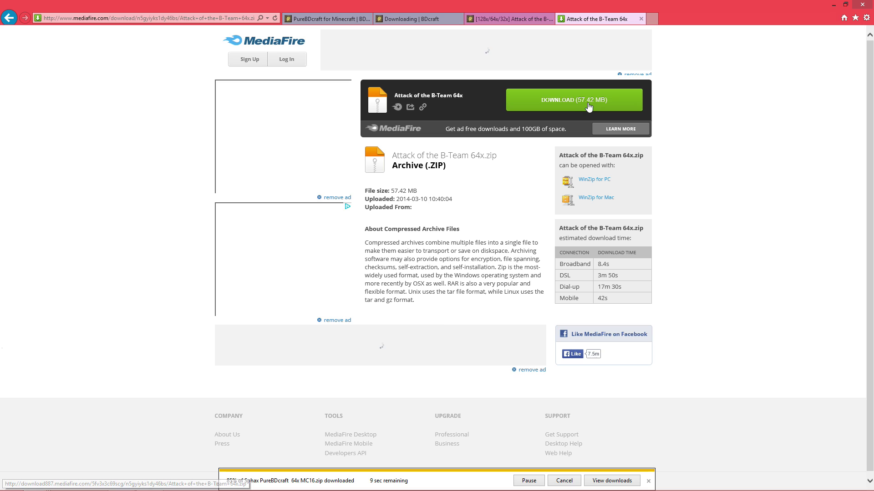
pyautogui.click(588, 104)
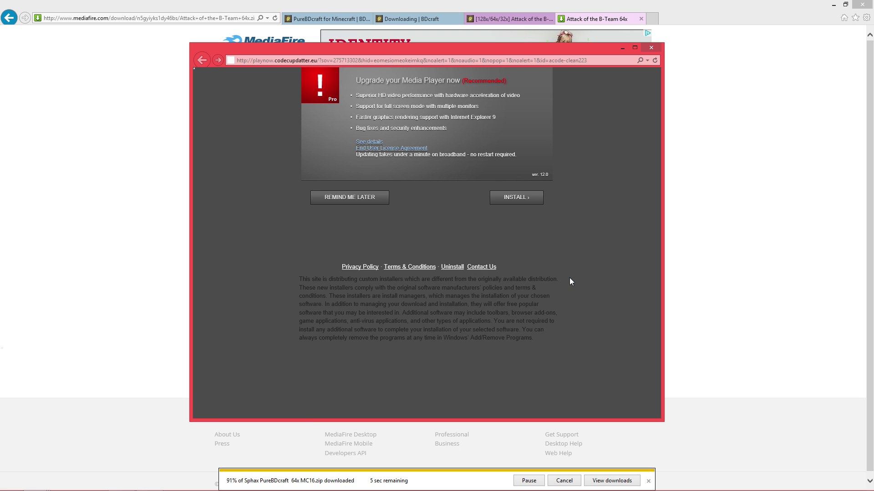
pyautogui.click(656, 47)
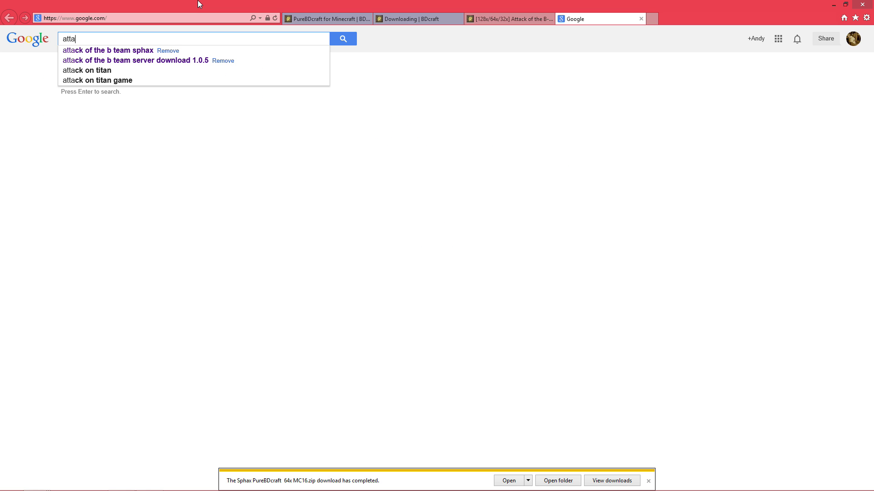
# Search Google for "attack of the b team sphax" and save Attack of the B-Team 64x.zip from its MediaFire page
pyautogui.write(' the b')
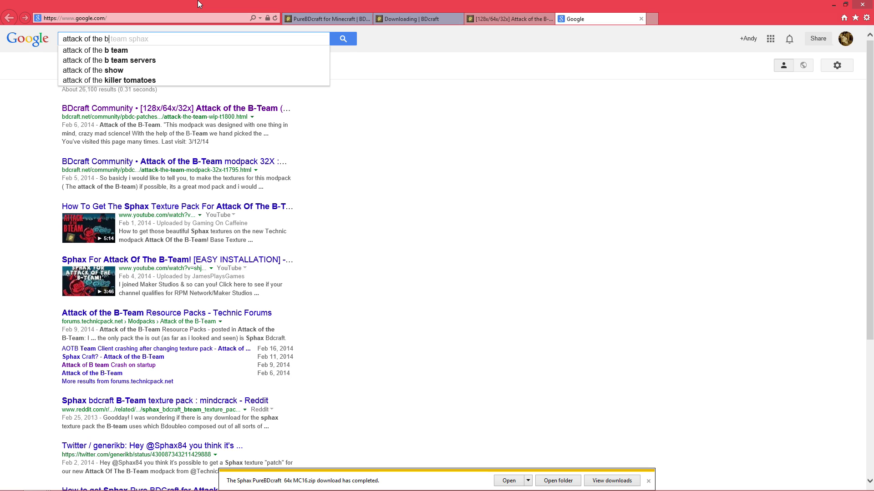
pyautogui.write(' ta')
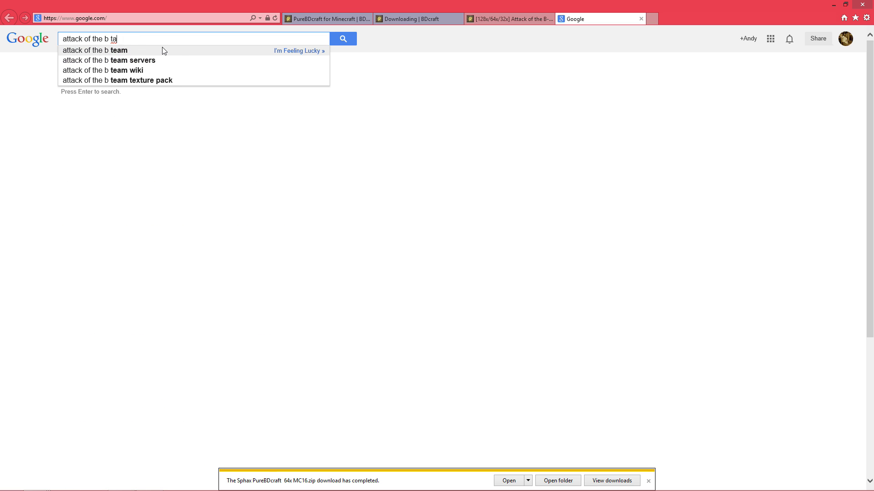
pyautogui.press('BackSpace')
pyautogui.write('eam sp')
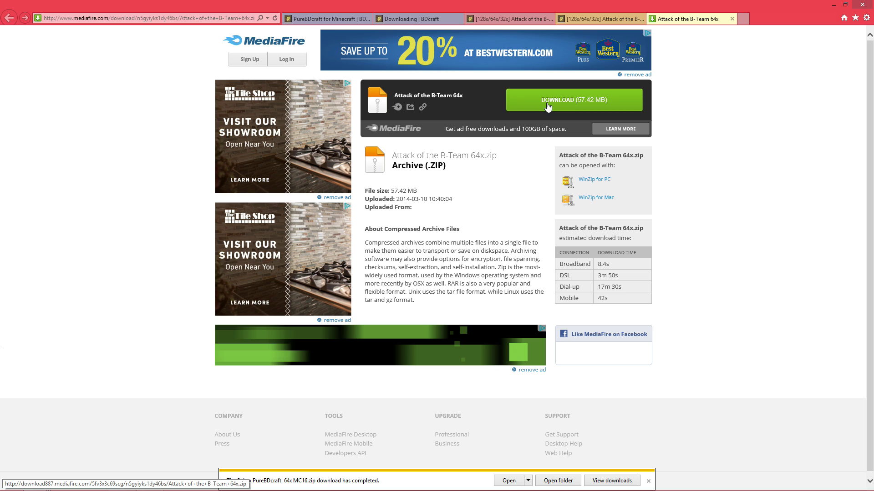
pyautogui.click(547, 103)
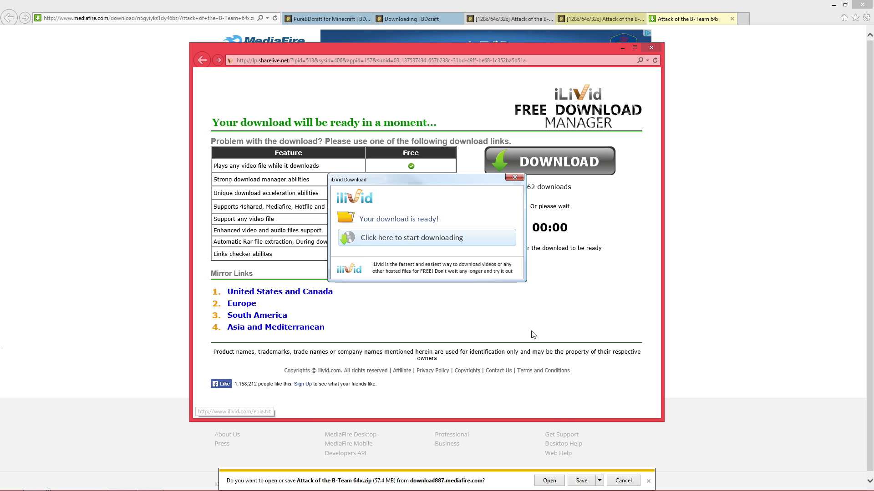
pyautogui.click(581, 481)
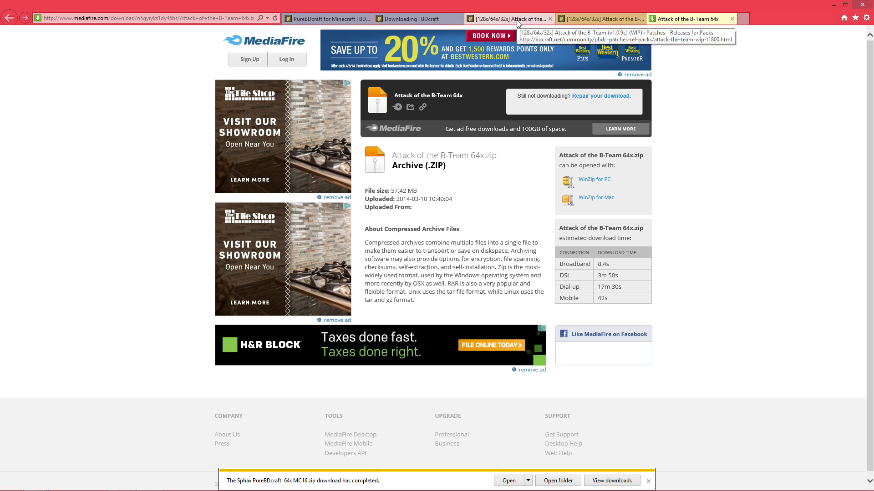
# Revisit the two texture pack pages, minimize the browser and close the iLivid ad window
pyautogui.click(335, 20)
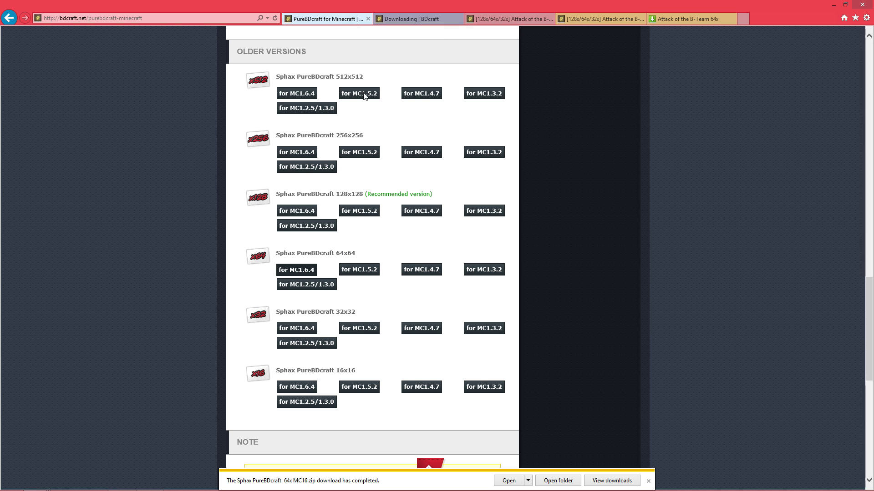
pyautogui.click(619, 21)
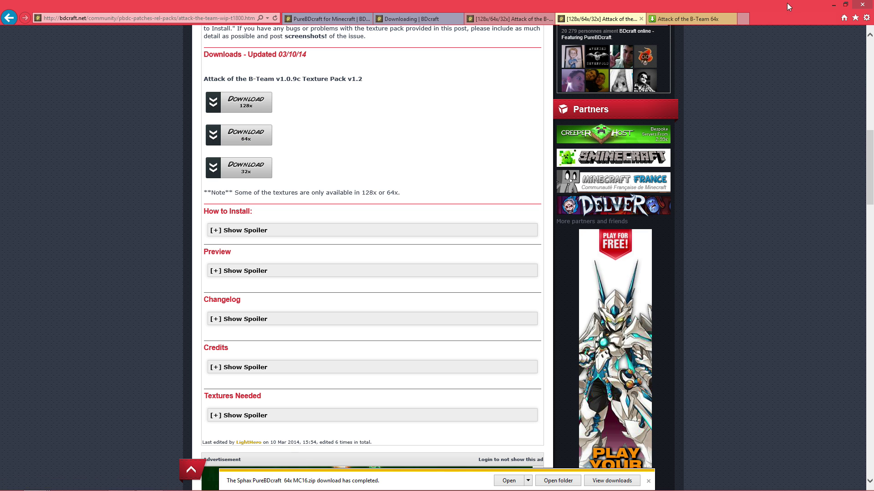
pyautogui.click(832, 5)
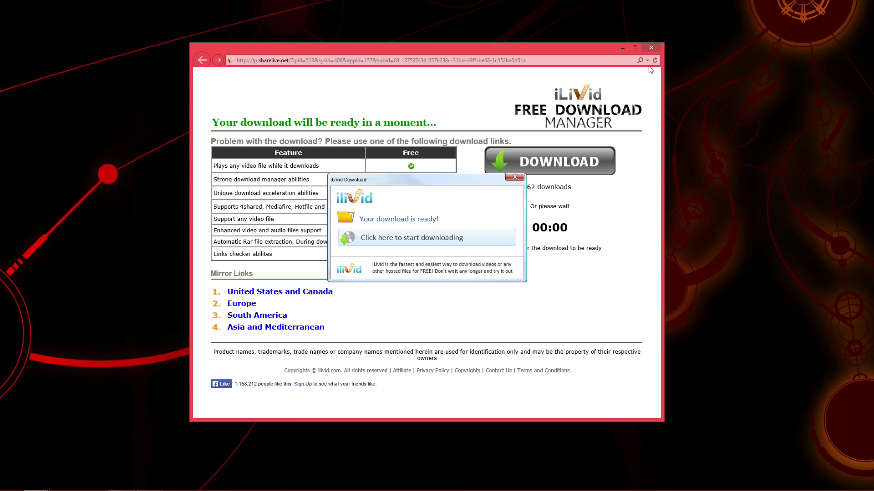
pyautogui.click(656, 48)
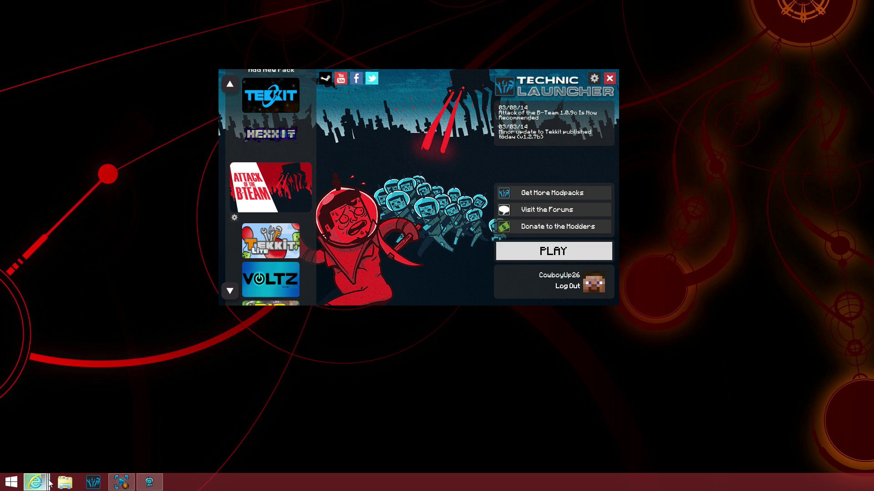
# Open the Downloads folder in File Explorer and move the Sphax PureBDcraft 64x MC16 zip to the desktop
pyautogui.click(63, 483)
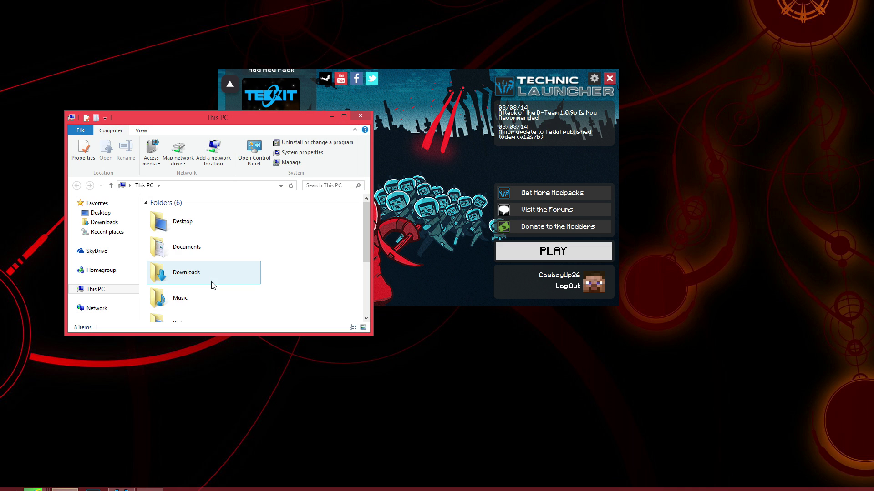
pyautogui.doubleClick(203, 273)
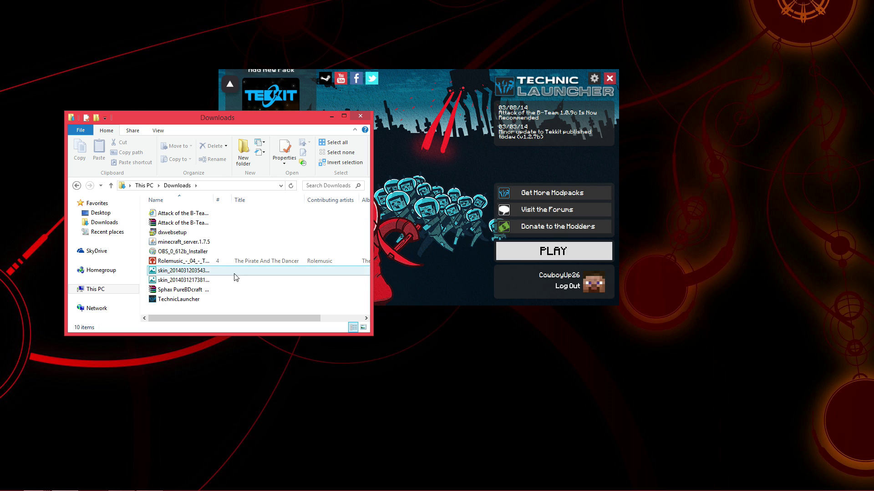
pyautogui.click(222, 294)
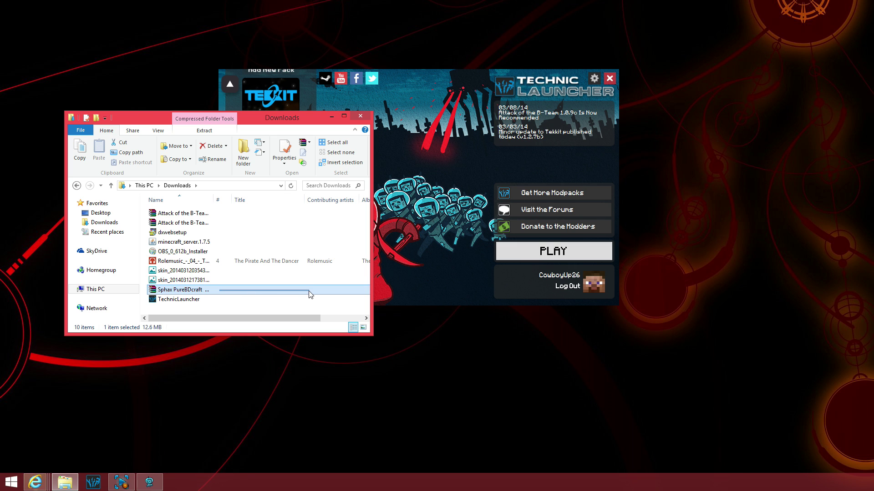
pyautogui.moveTo(310, 295); pyautogui.dragTo(655, 98)
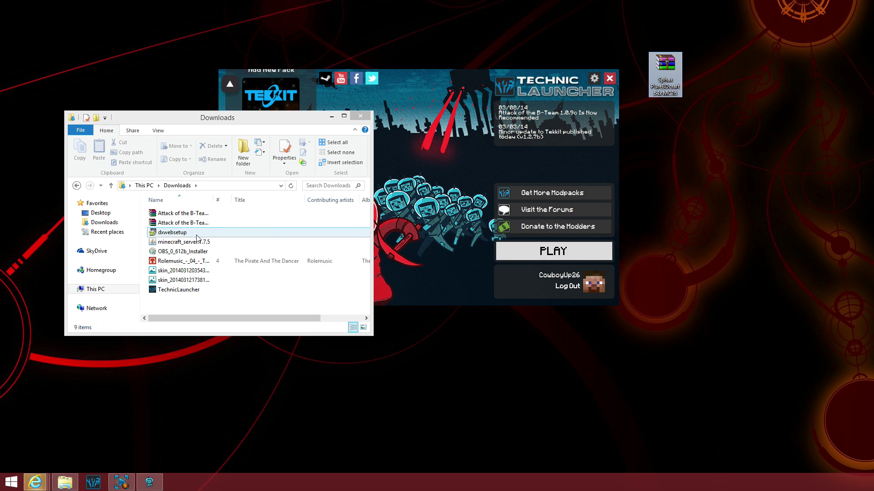
# Move the Attack of the B-Team 64x zip to the desktop and minimize the Downloads window
pyautogui.click(204, 223)
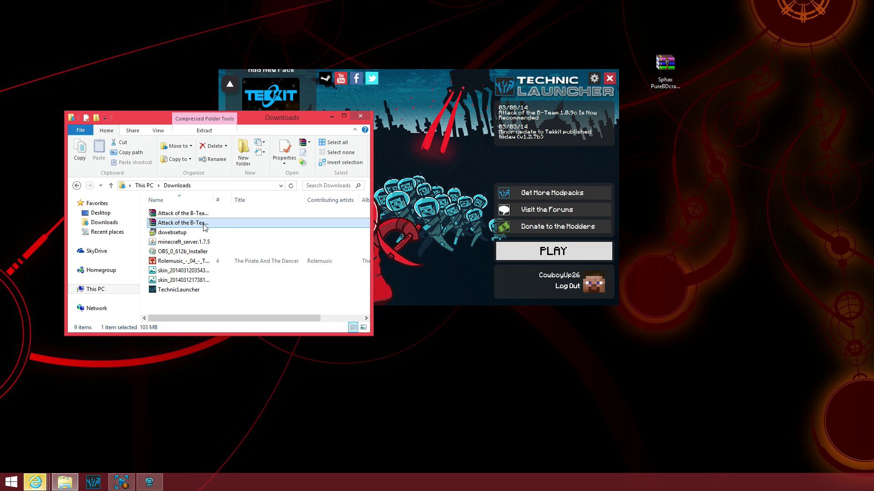
pyautogui.click(204, 225)
pyautogui.moveTo(196, 214); pyautogui.dragTo(719, 82)
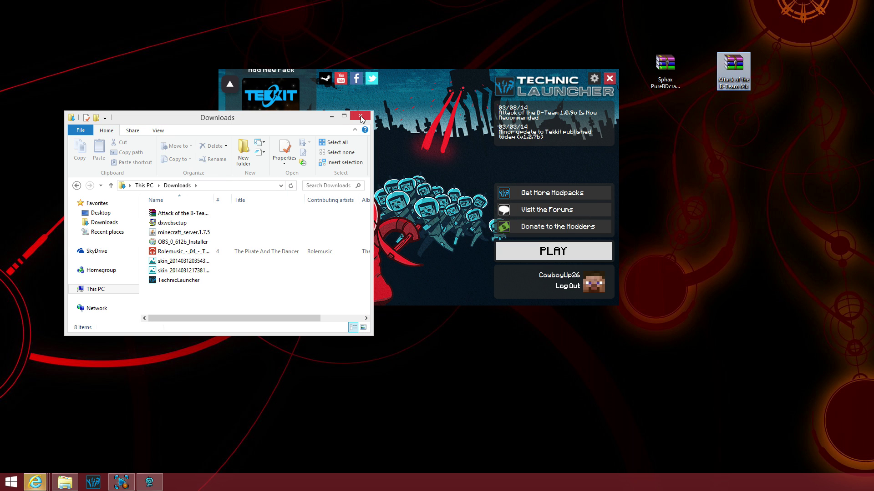
pyautogui.click(332, 116)
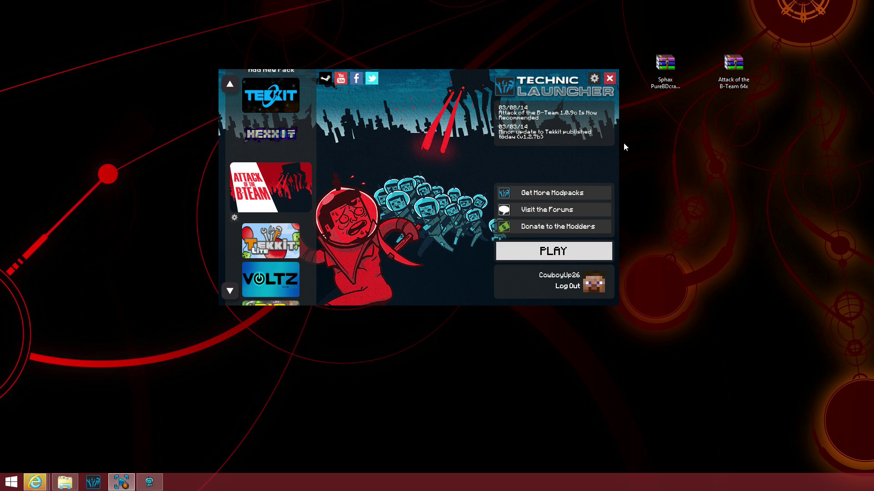
# Place the two zip files near each other on the desktop and move the Technic Launcher window out of their way
pyautogui.moveTo(662, 68); pyautogui.dragTo(150, 69)
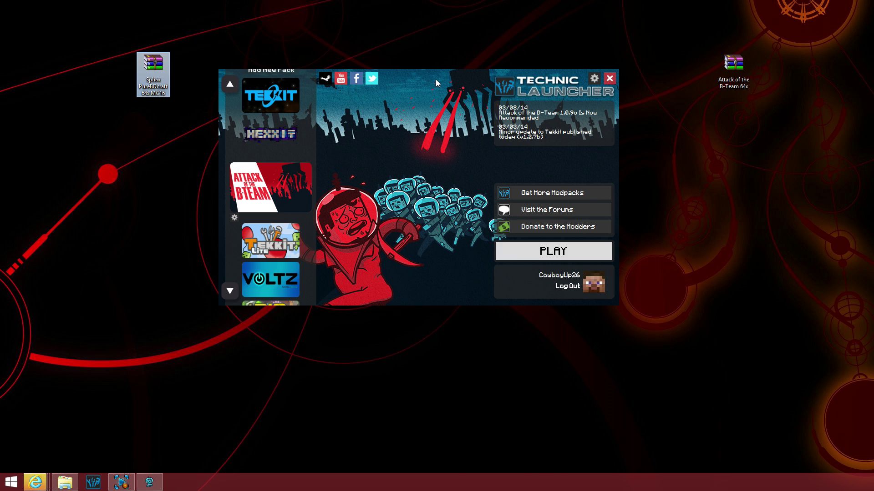
pyautogui.moveTo(436, 84); pyautogui.dragTo(670, 302)
pyautogui.moveTo(730, 66); pyautogui.dragTo(272, 64)
# Open the Sphax PureBDcraft and Attack of the B-Team 64x archives in WinRAR, with the Sphax window moved aside
pyautogui.click(156, 77)
pyautogui.doubleClick(156, 77)
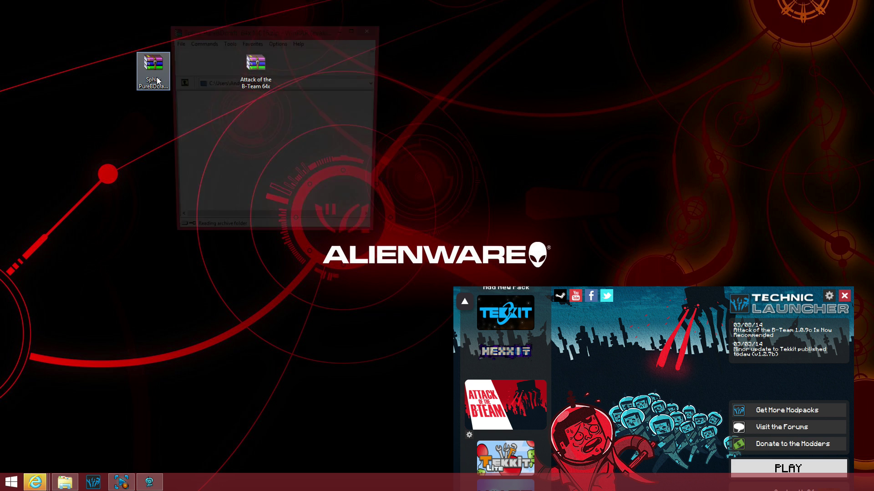
pyautogui.moveTo(287, 32); pyautogui.dragTo(135, 26)
pyautogui.doubleClick(256, 68)
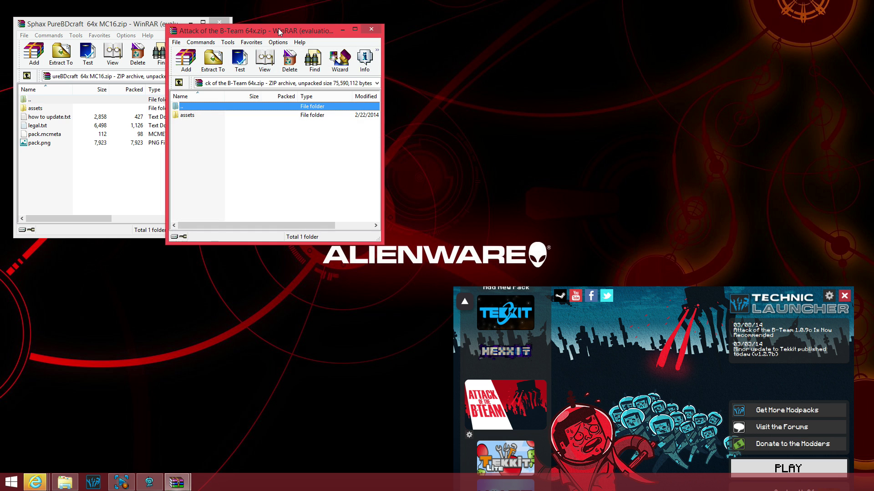
# Place the two archive windows side by side and enter the assets folder in both the Sphax PureBDcraft and Attack of the B-Team archives
pyautogui.moveTo(284, 32); pyautogui.dragTo(489, 17)
pyautogui.moveTo(124, 27); pyautogui.dragTo(260, 20)
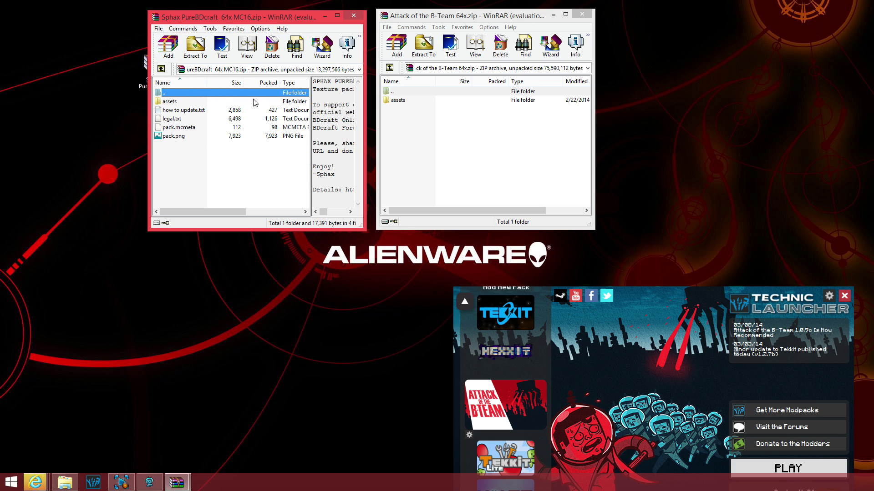
pyautogui.click(168, 102)
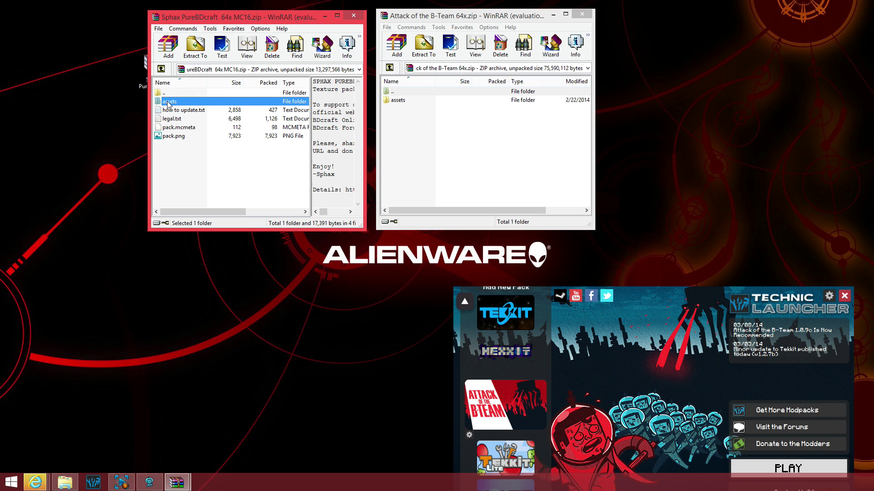
pyautogui.doubleClick(169, 102)
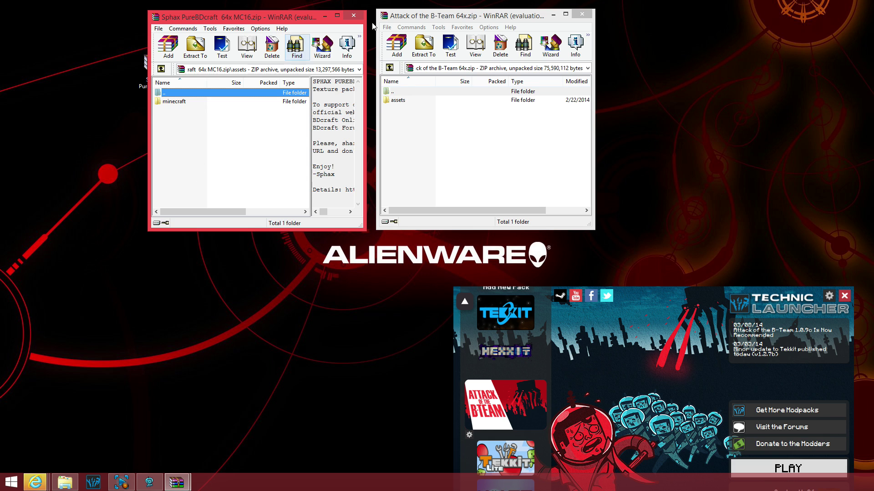
pyautogui.click(439, 20)
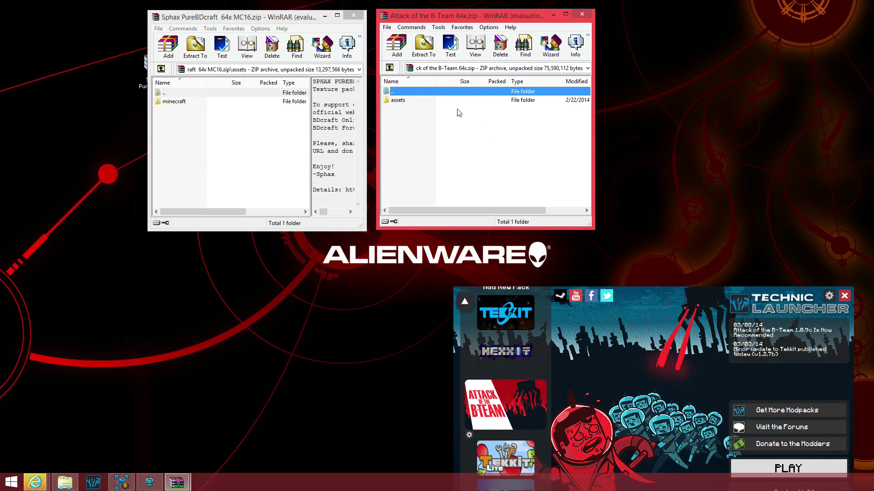
pyautogui.doubleClick(398, 100)
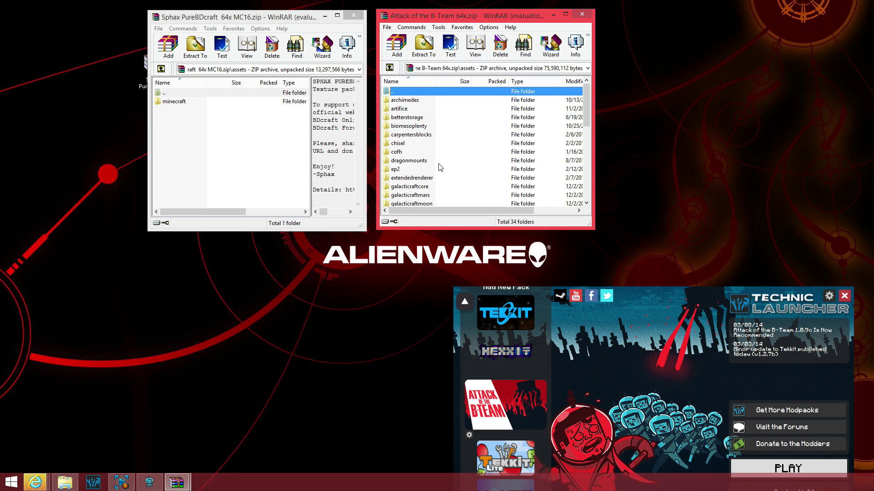
# Add all folders from the Attack of the B-Team assets folder to the Sphax PureBDcraft assets folder, using the Add and replace files mode
pyautogui.scroll(-7, 527, 141)
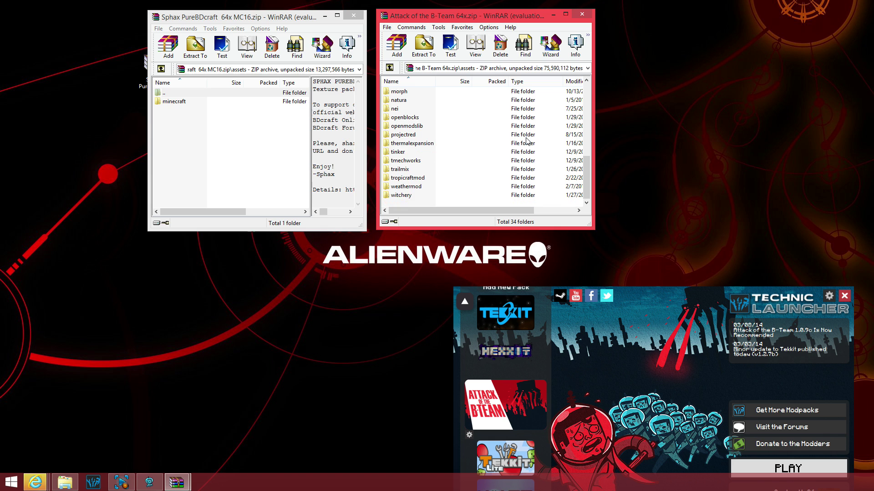
pyautogui.moveTo(398, 206); pyautogui.dragTo(409, 103)
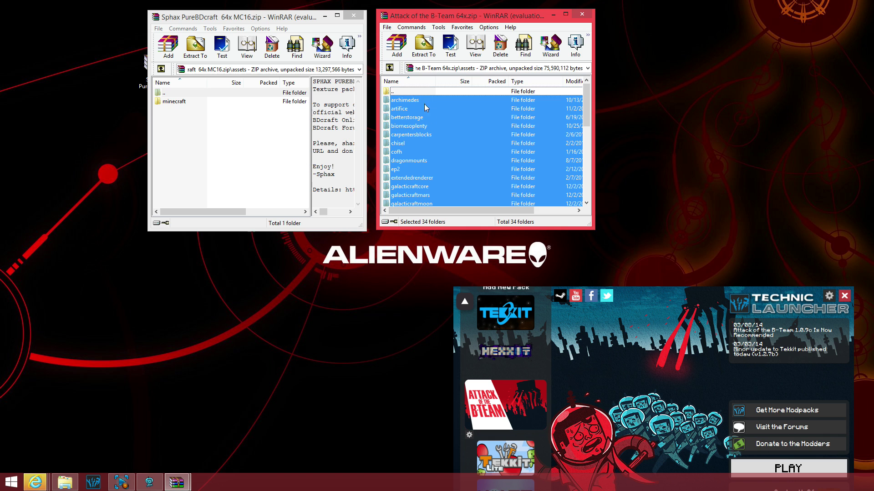
pyautogui.moveTo(424, 107); pyautogui.dragTo(192, 155)
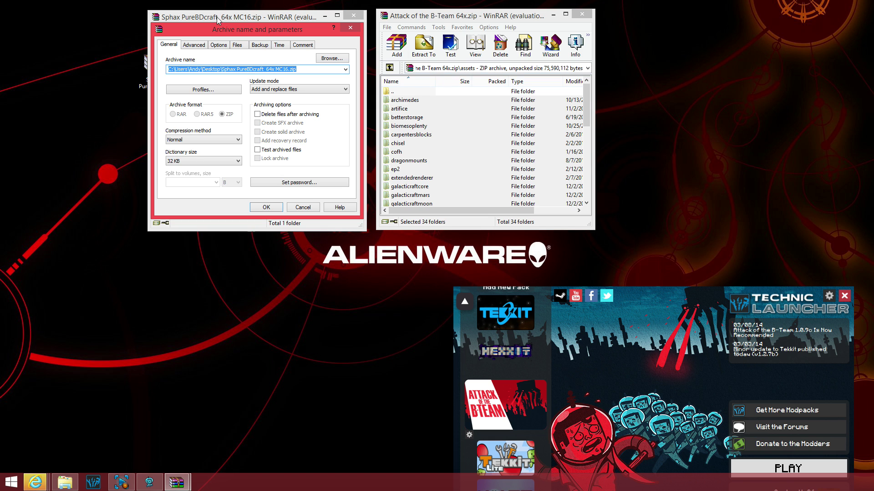
pyautogui.click(267, 208)
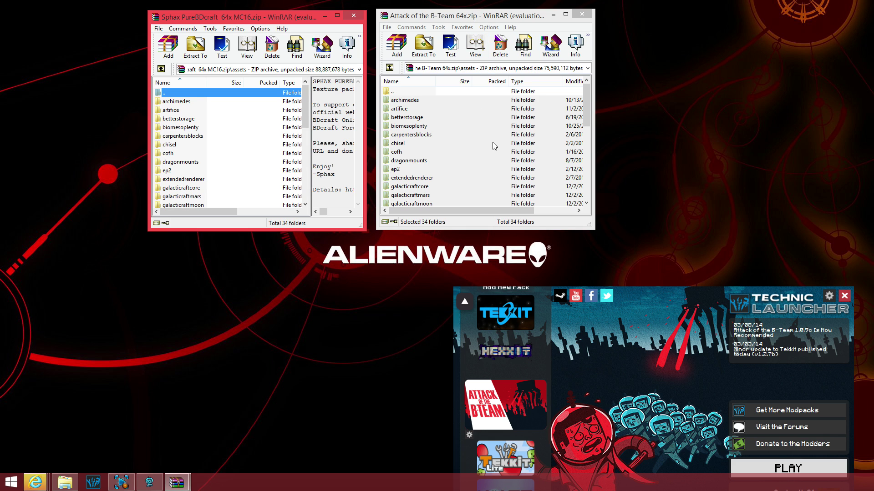
# Close the Attack of the B-Team and Sphax PureBDcraft archive windows
pyautogui.click(509, 17)
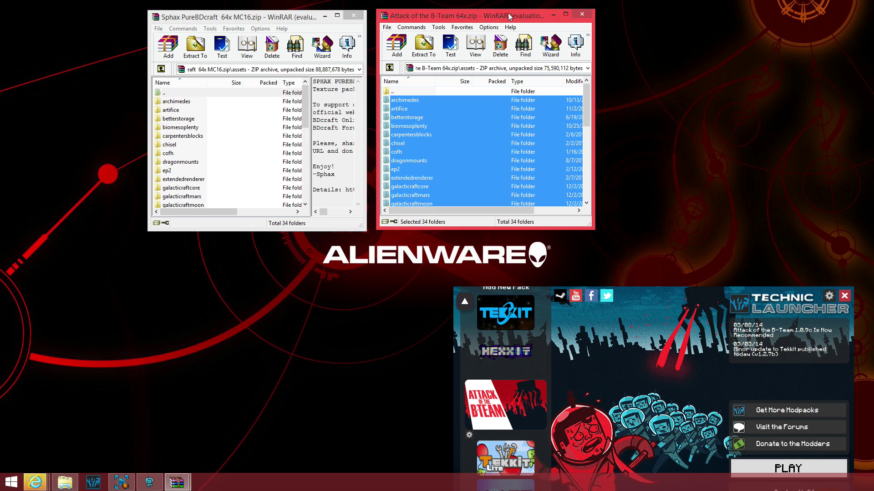
pyautogui.click(582, 15)
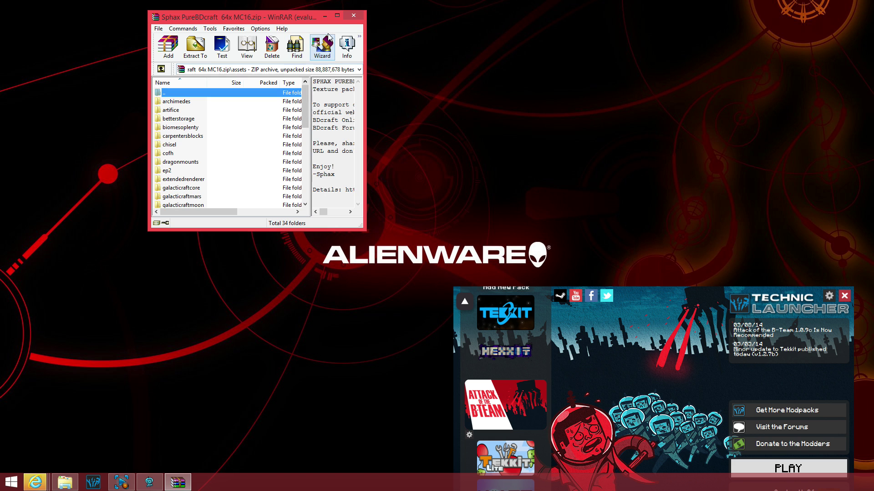
pyautogui.click(358, 17)
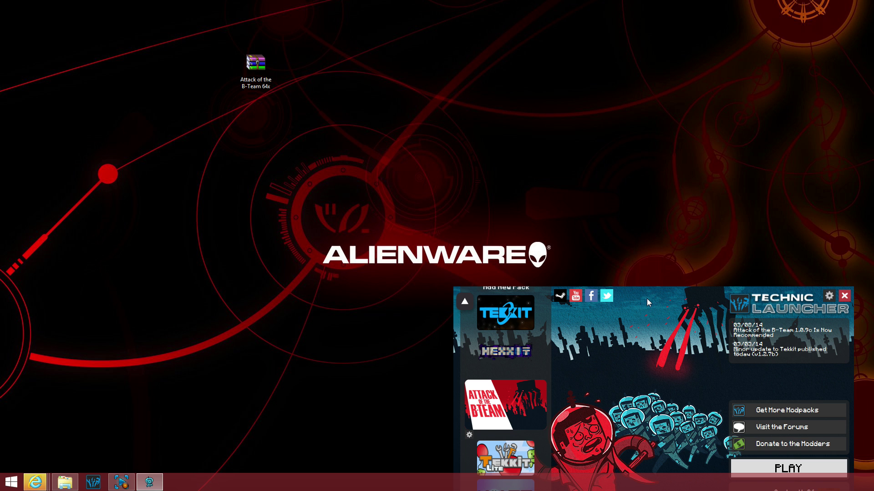
# Move the Technic Launcher toward the middle of the screen, close the Downloads window and reposition the Sphax zip on the desktop
pyautogui.moveTo(646, 298); pyautogui.dragTo(414, 46)
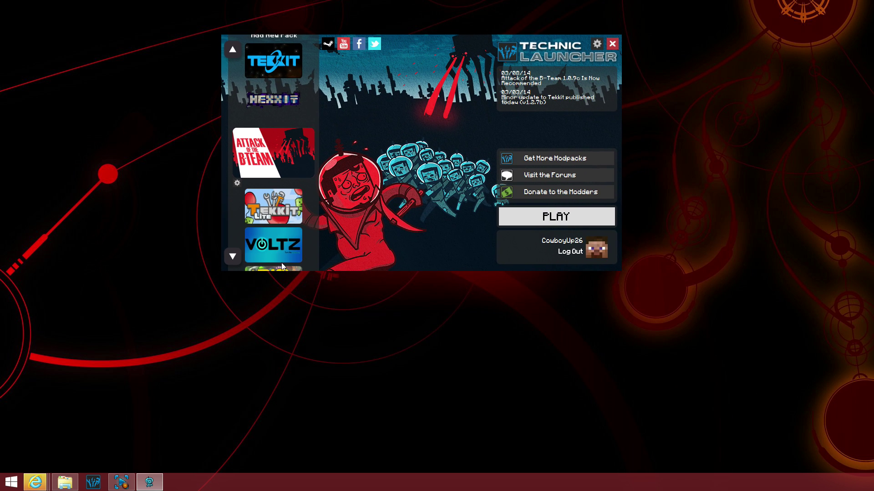
pyautogui.click(65, 483)
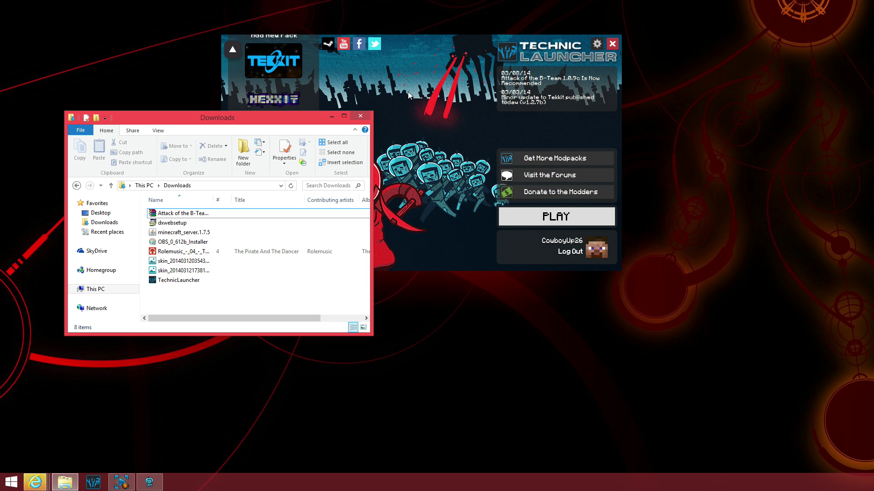
pyautogui.click(360, 115)
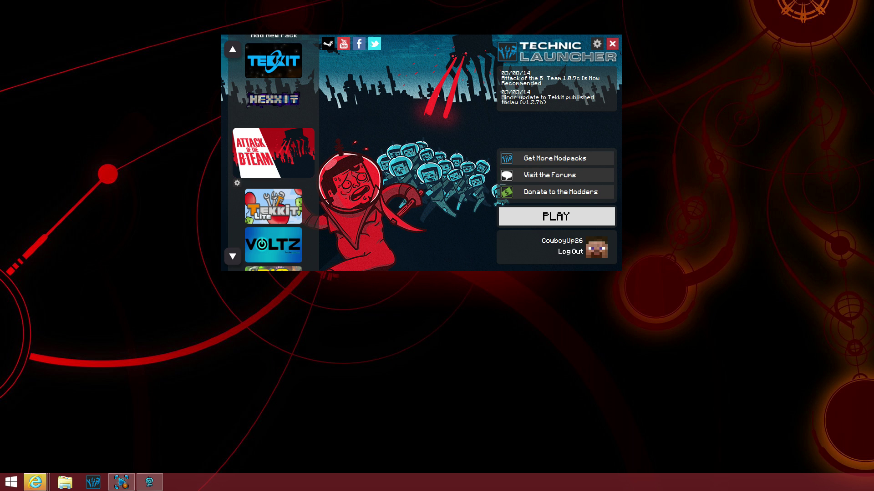
pyautogui.moveTo(129, 61); pyautogui.dragTo(70, 67)
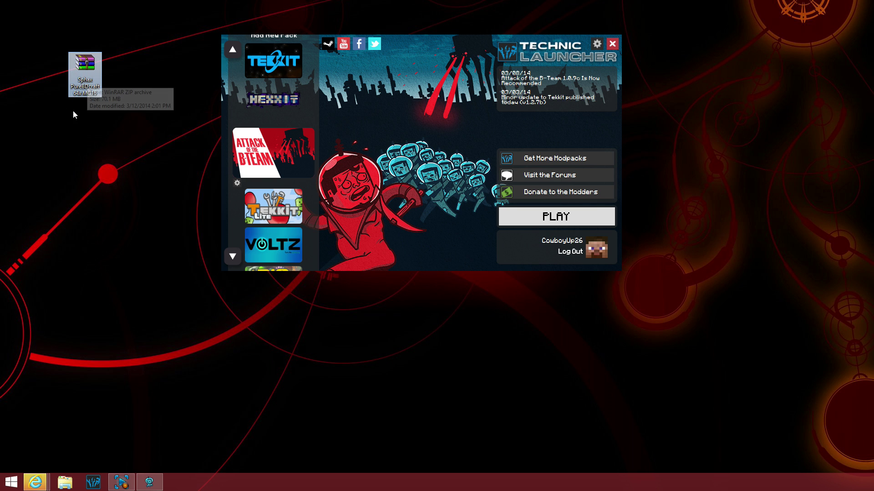
# Examine the mod folders inside the assets folder of the Sphax PureBDcraft 64x zip and close the archive
pyautogui.doubleClick(85, 69)
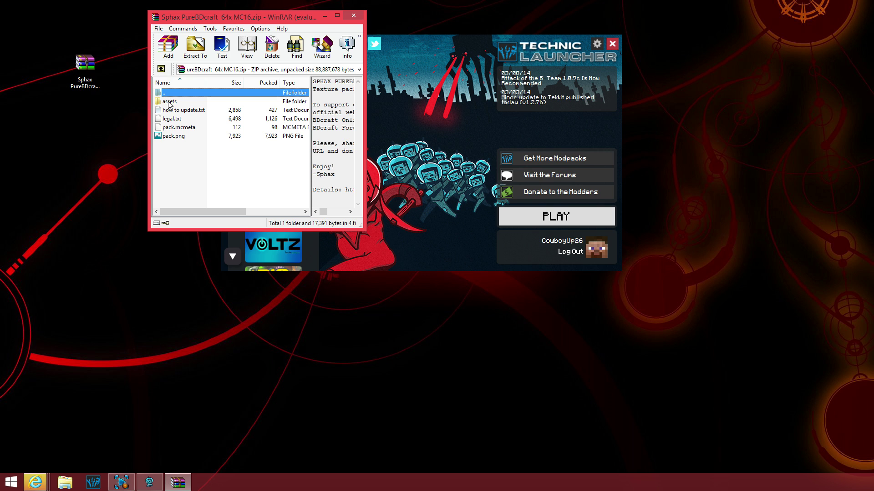
pyautogui.doubleClick(169, 103)
pyautogui.scroll(-3, 211, 134)
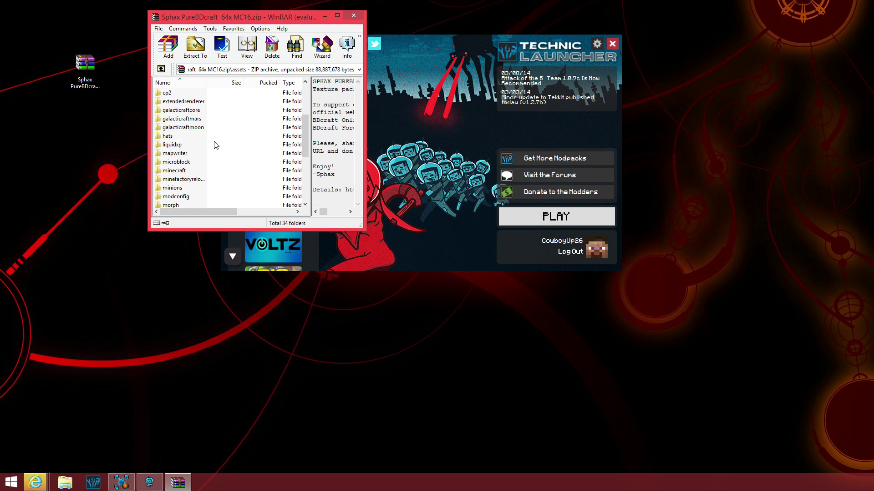
pyautogui.scroll(-1, 217, 145)
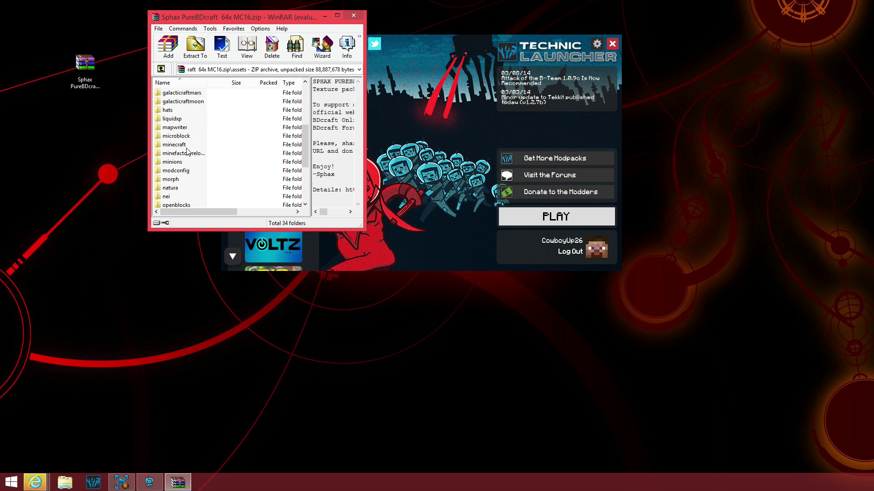
pyautogui.scroll(-3, 188, 155)
pyautogui.press('Home')
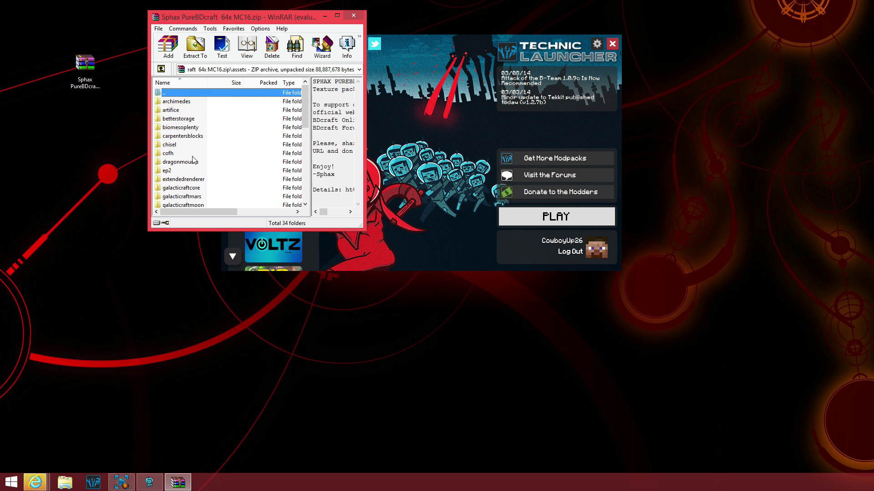
pyautogui.scroll(-7, 193, 159)
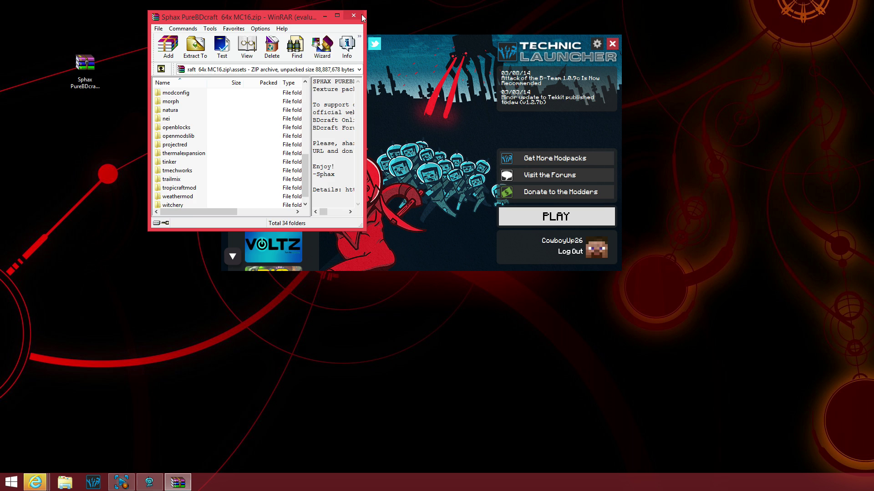
pyautogui.click(361, 15)
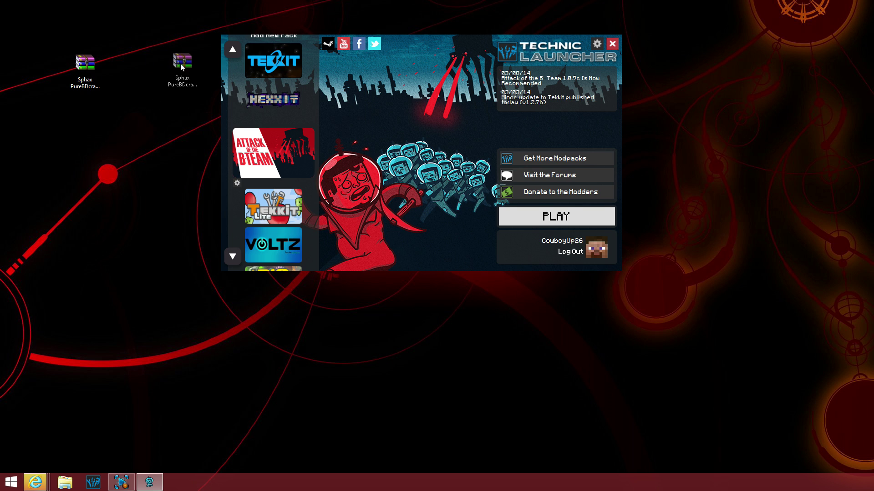
pyautogui.moveTo(118, 67); pyautogui.dragTo(118, 70)
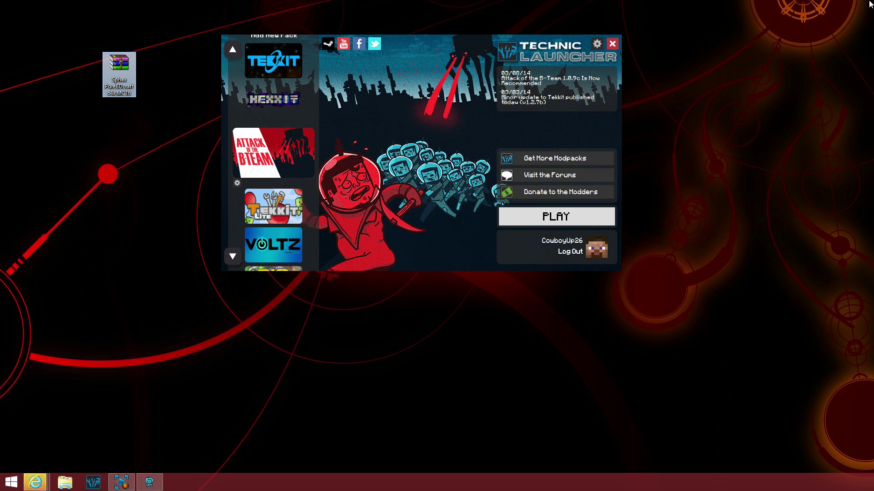
# Search Windows for %appdata% and open the AppData Roaming folder
pyautogui.moveTo(870, 4)
pyautogui.click(849, 82)
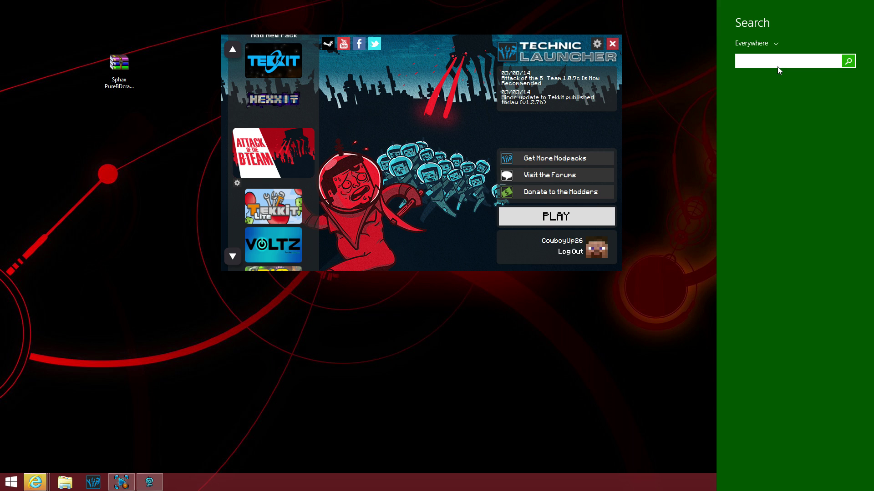
pyautogui.write('%ap')
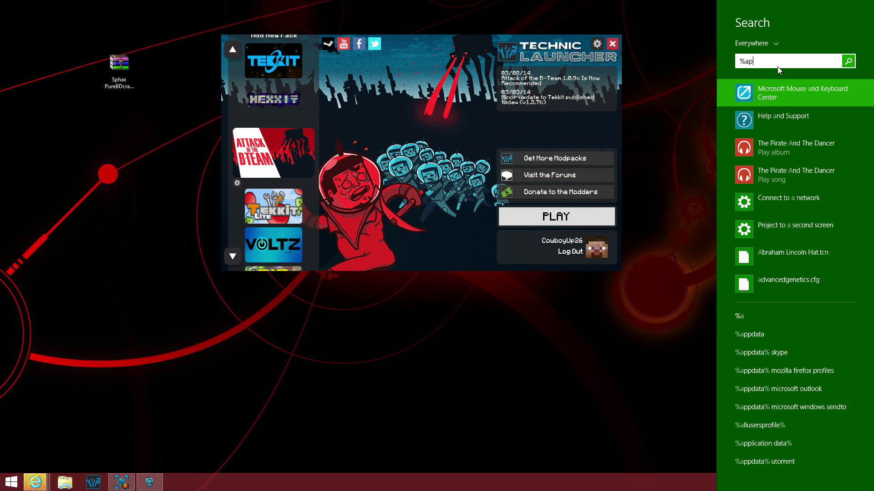
pyautogui.write('pdat')
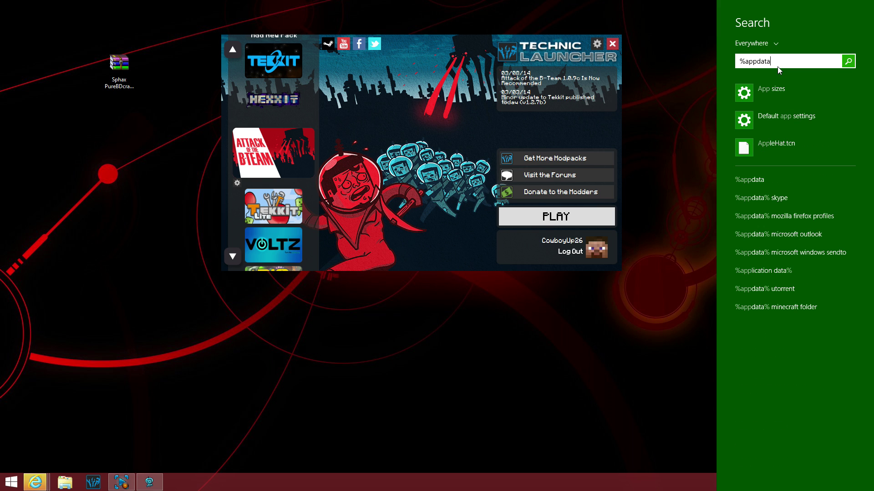
pyautogui.write('a%')
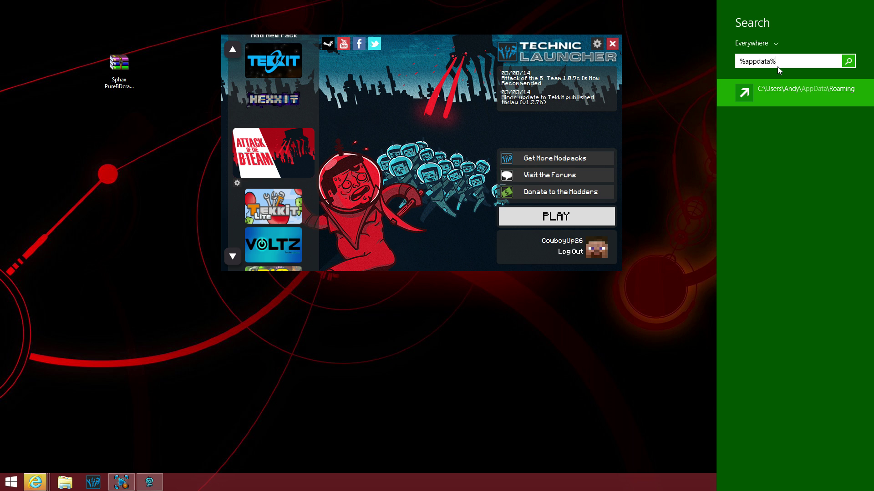
pyautogui.press('Return')
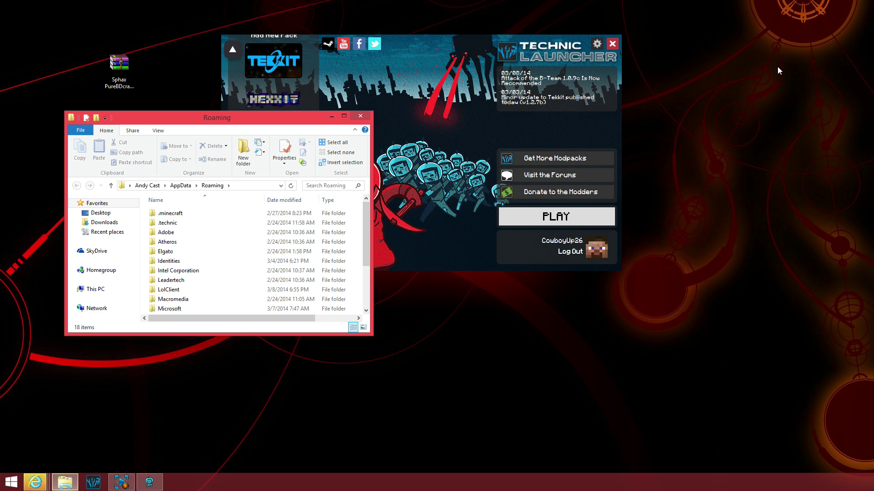
# Browse to .technic\modpacks\attack-of-the-bteam\resourcepacks, check which packs it contains and close the folder window
pyautogui.moveTo(209, 121); pyautogui.dragTo(357, 54)
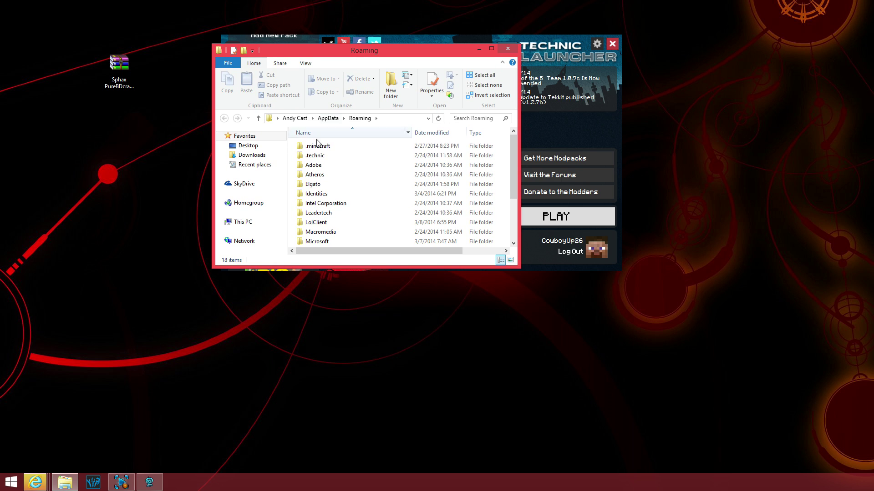
pyautogui.doubleClick(335, 157)
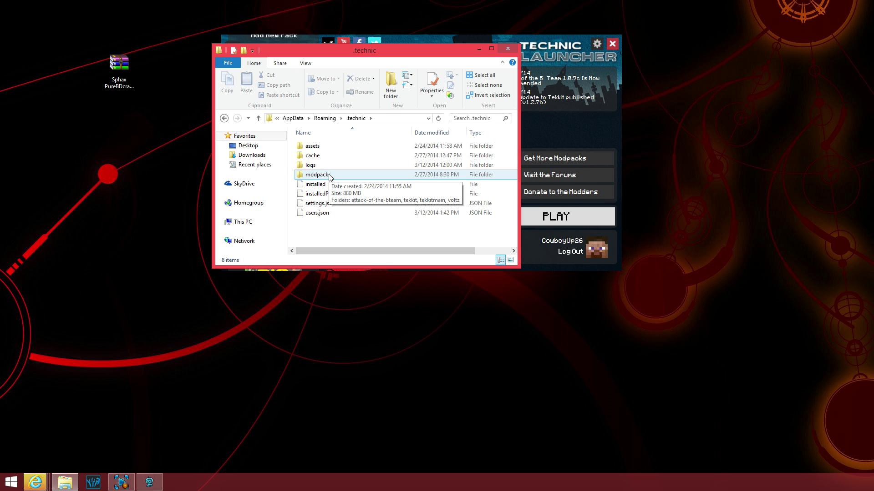
pyautogui.doubleClick(330, 175)
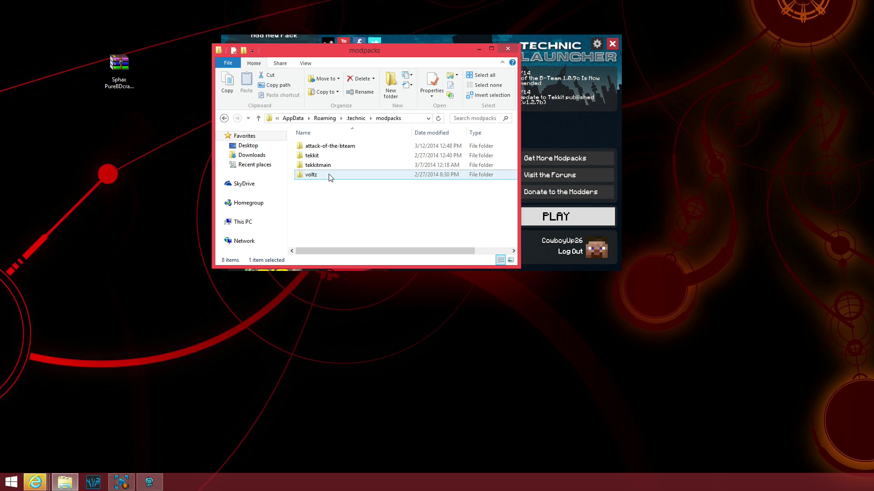
pyautogui.doubleClick(330, 148)
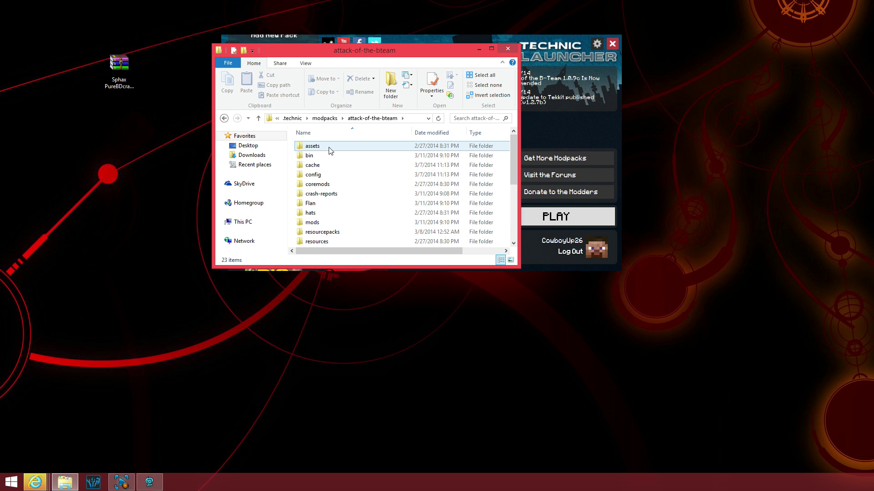
pyautogui.scroll(-1, 344, 200)
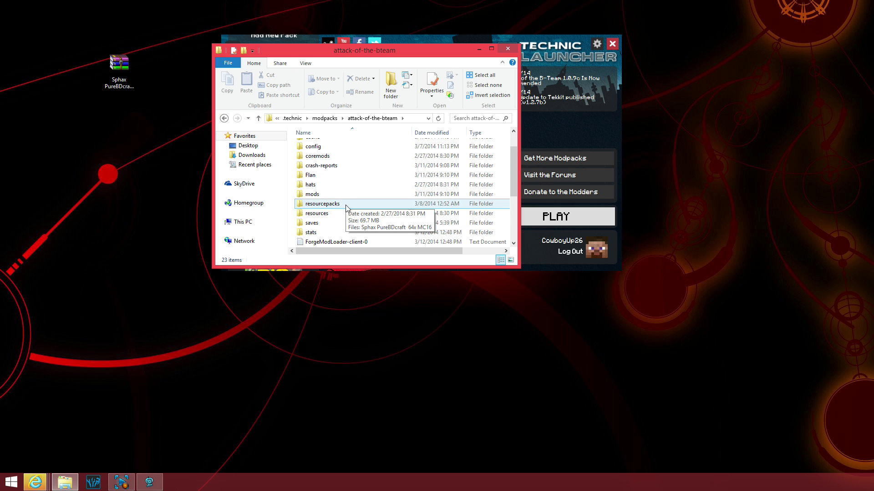
pyautogui.doubleClick(346, 205)
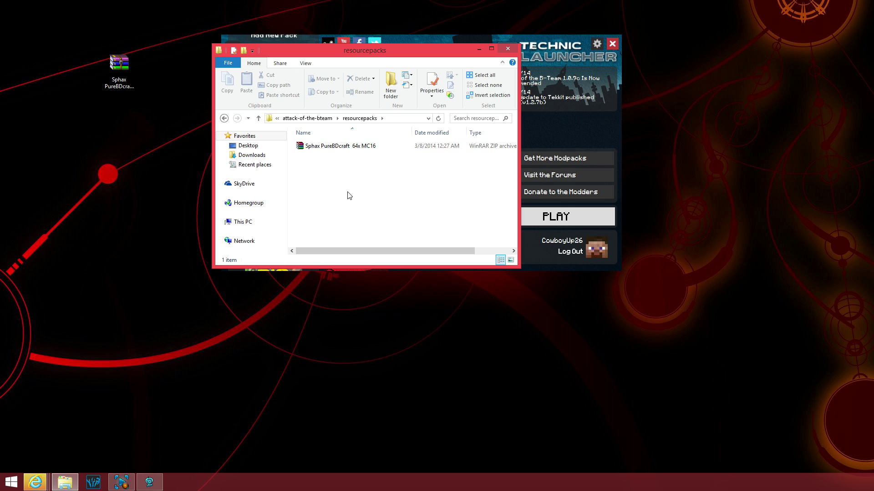
pyautogui.click(509, 49)
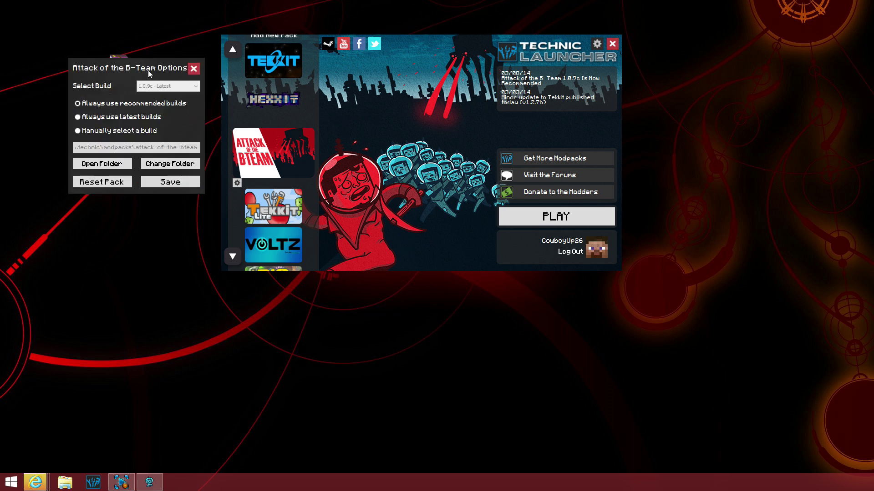
# Move the Attack of the B-Team Options window onto the launcher, check the modpack's resourcepacks folder through it and close the folder
pyautogui.moveTo(120, 74); pyautogui.dragTo(391, 79)
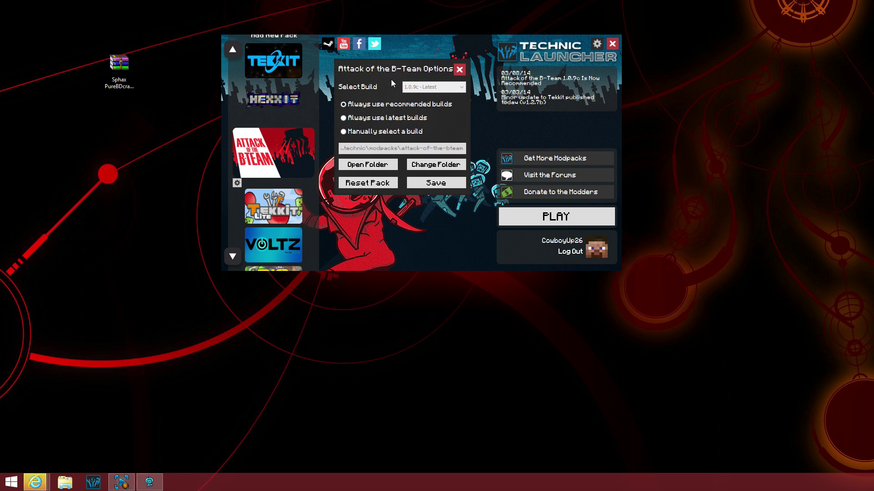
pyautogui.click(375, 164)
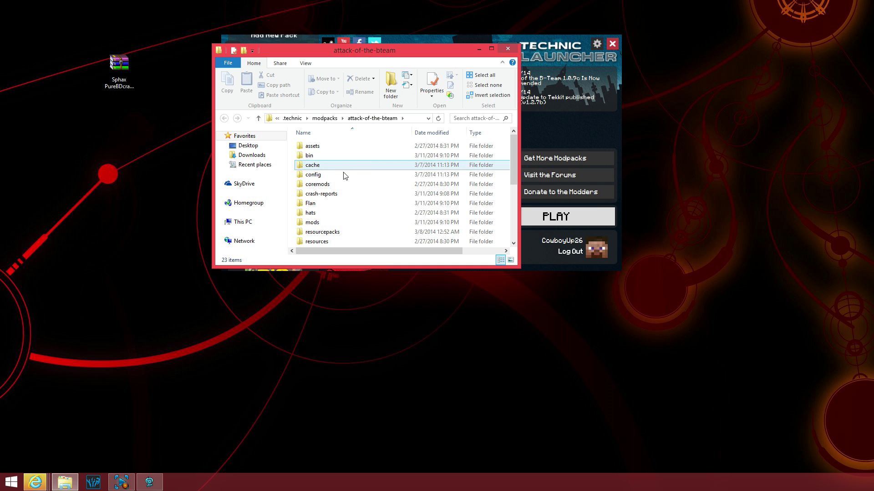
pyautogui.doubleClick(322, 232)
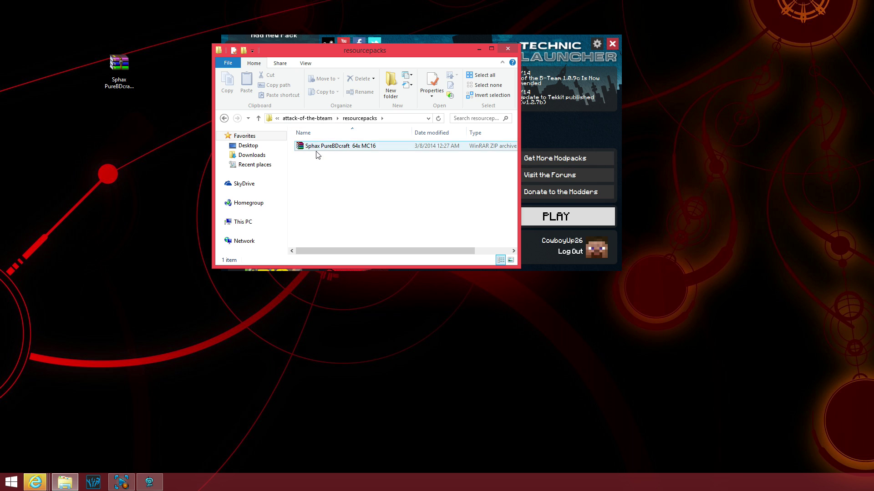
pyautogui.click(514, 49)
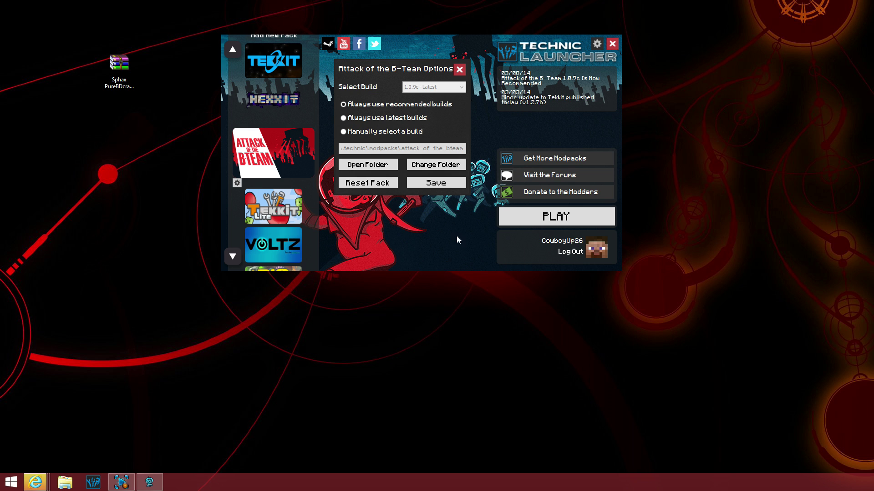
# Save the Attack of the B-Team options and launch the modpack
pyautogui.click(446, 184)
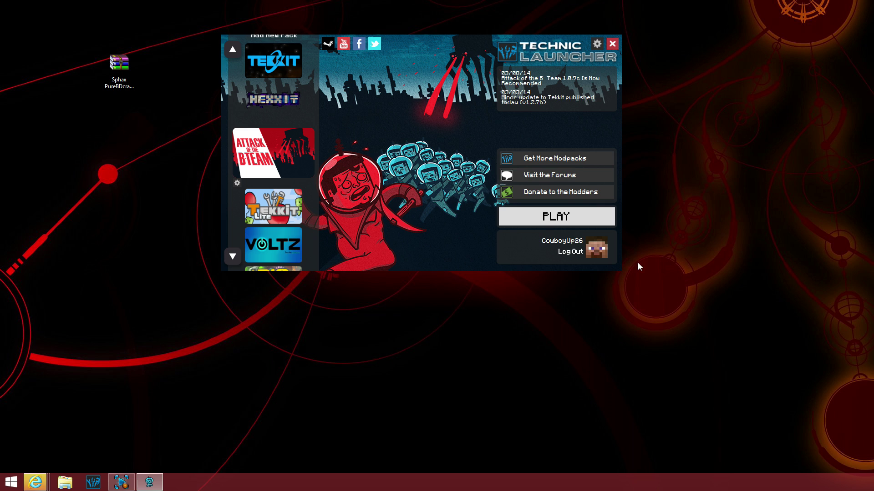
pyautogui.click(539, 217)
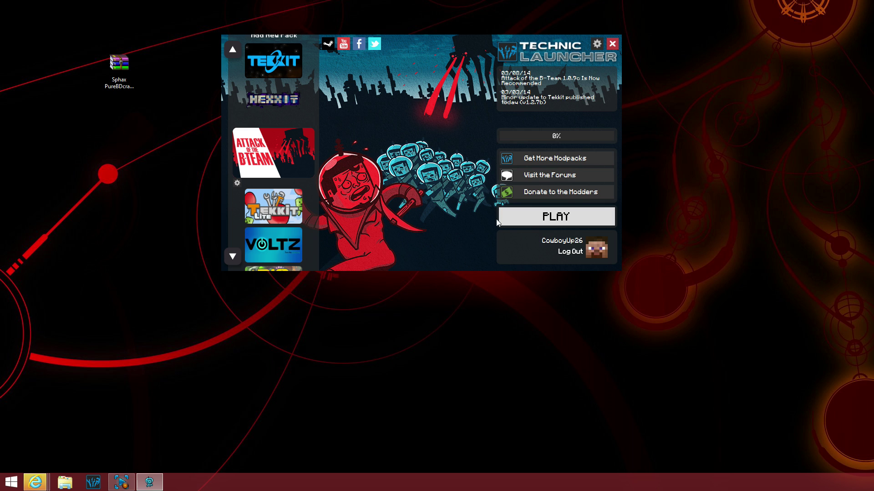
# Clear the Sphax PureBDcraft and Attack of the B-Team 64x zips off the desktop
pyautogui.moveTo(123, 73); pyautogui.dragTo(66, 63)
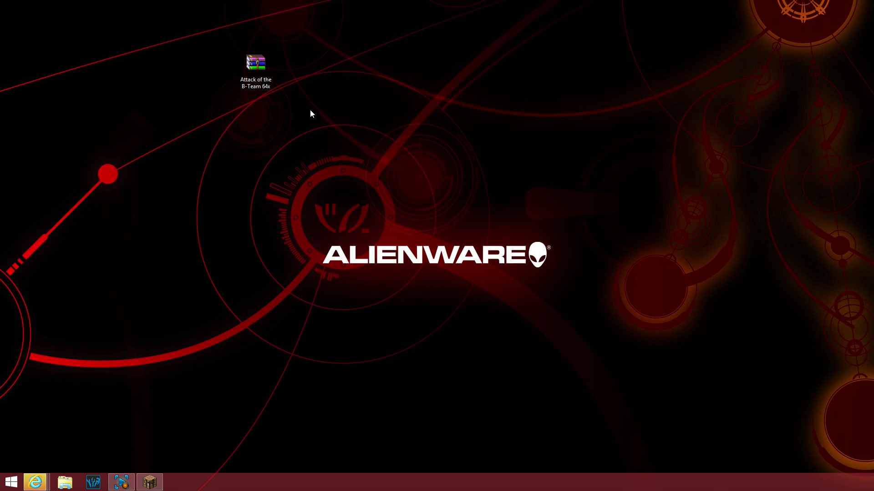
pyautogui.click(245, 69)
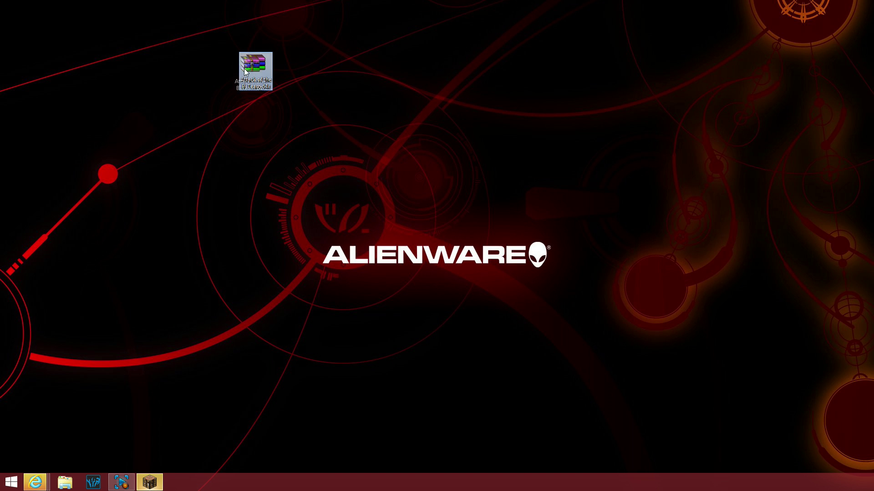
pyautogui.press('Delete')
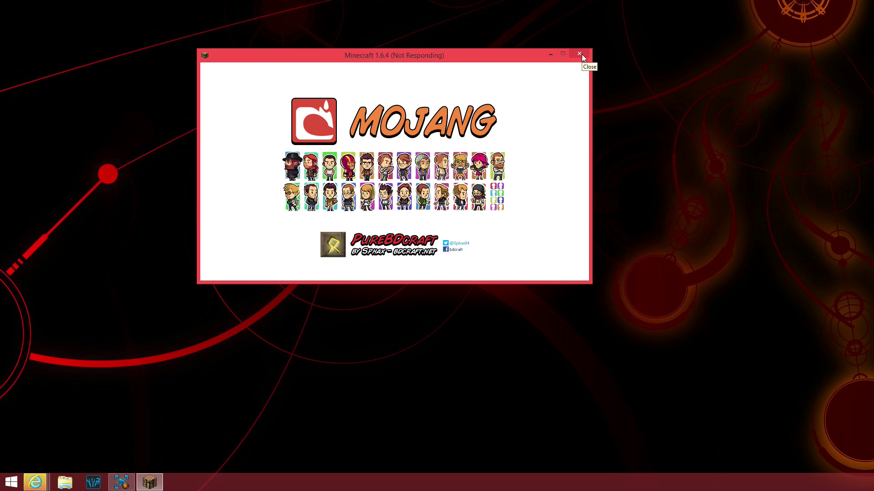
# Close the unresponsive Minecraft 1.6.4 program
pyautogui.click(579, 54)
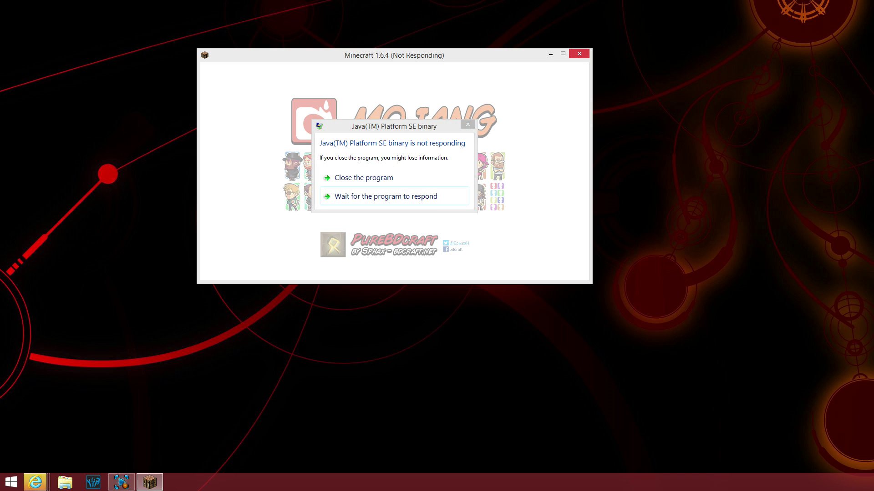
pyautogui.click(359, 179)
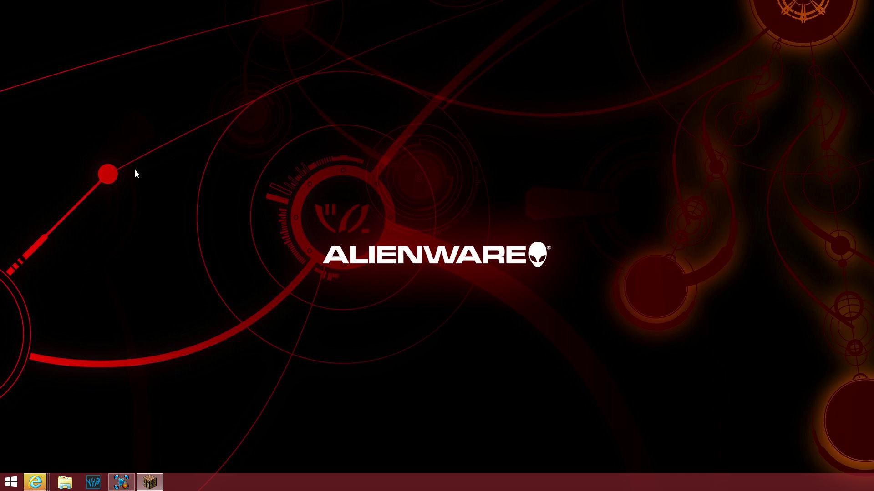
# Reposition the Minecraft window and open the Resource Packs list from the game options
pyautogui.moveTo(303, 227); pyautogui.dragTo(567, 297)
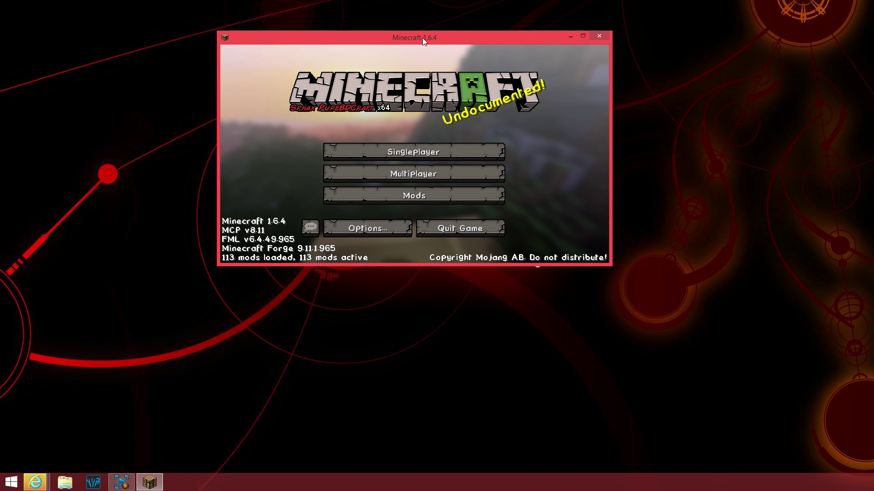
pyautogui.click(370, 239)
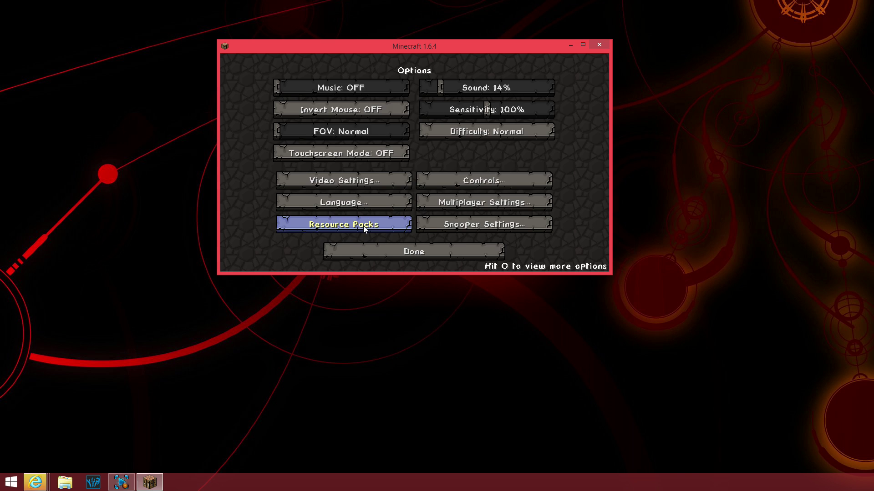
pyautogui.click(364, 229)
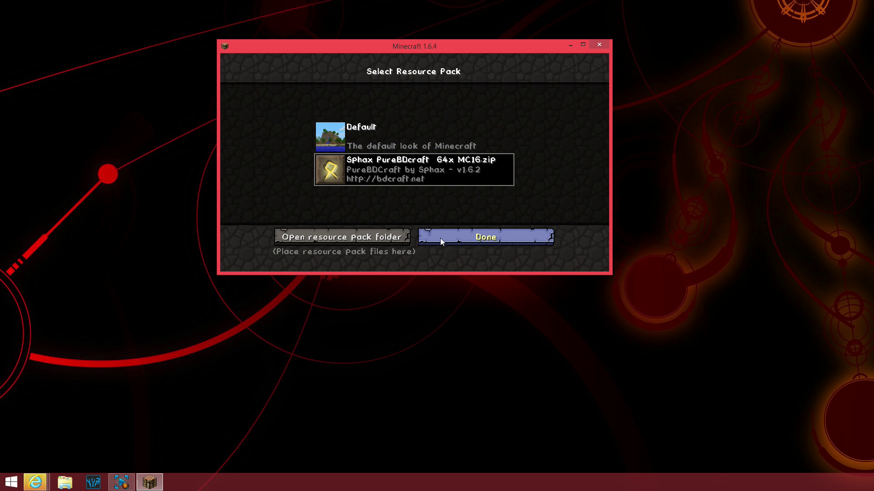
# Open the resource pack folder from the game, check the Sphax PureBDcraft 64x MC16 archive in it and close the folder
pyautogui.click(399, 236)
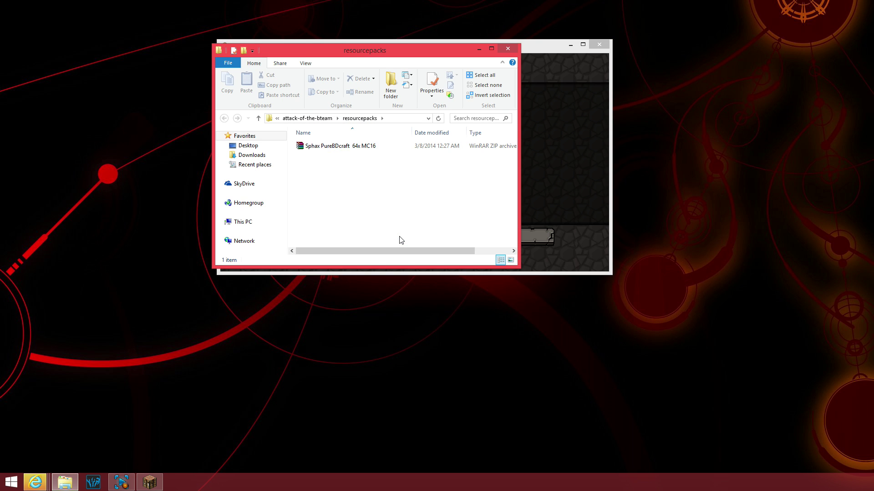
pyautogui.click(335, 150)
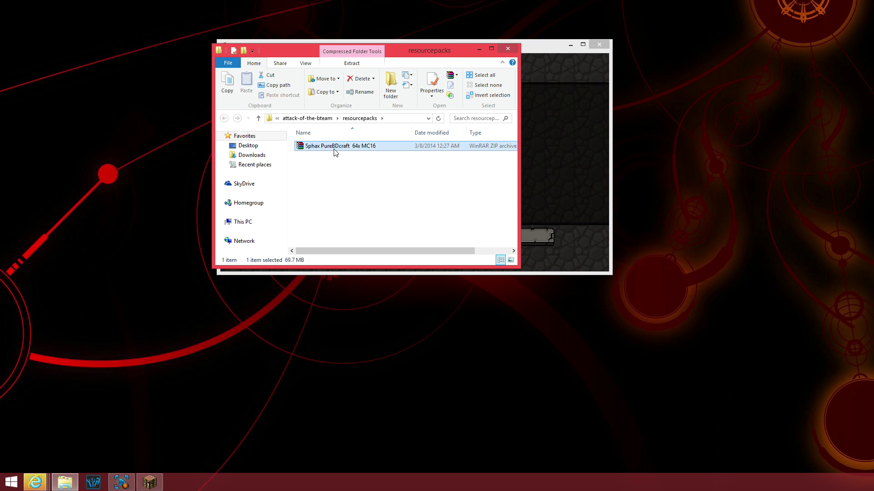
pyautogui.doubleClick(333, 148)
pyautogui.rightClick(334, 150)
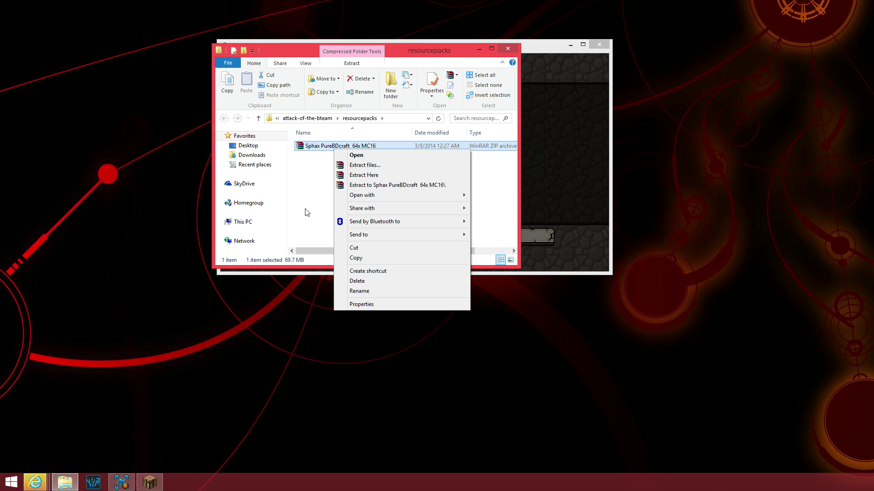
pyautogui.click(306, 233)
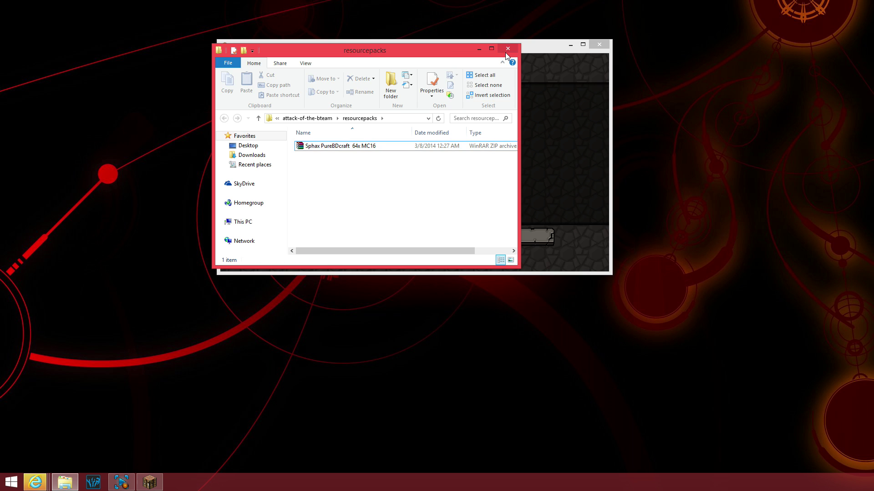
pyautogui.click(449, 275)
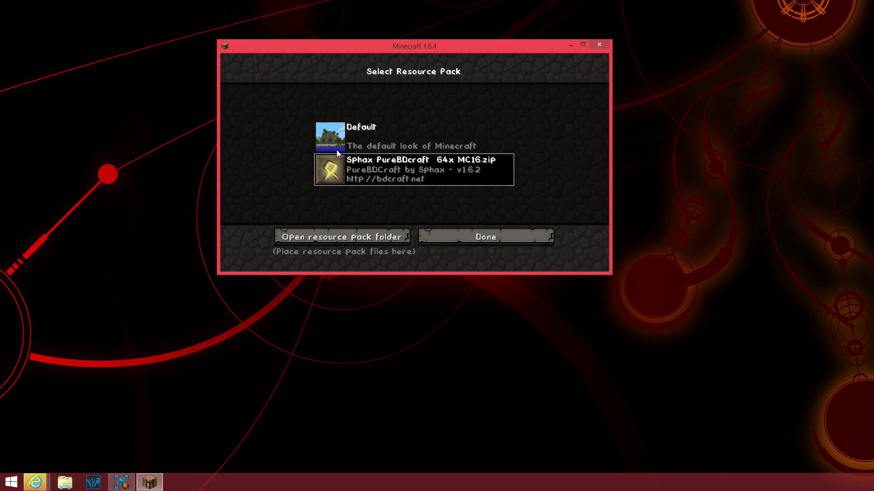
pyautogui.click(350, 233)
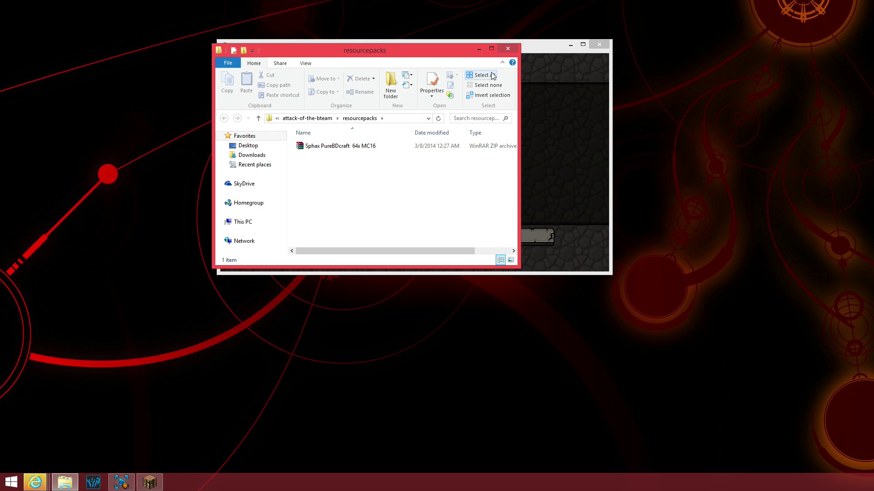
pyautogui.click(507, 53)
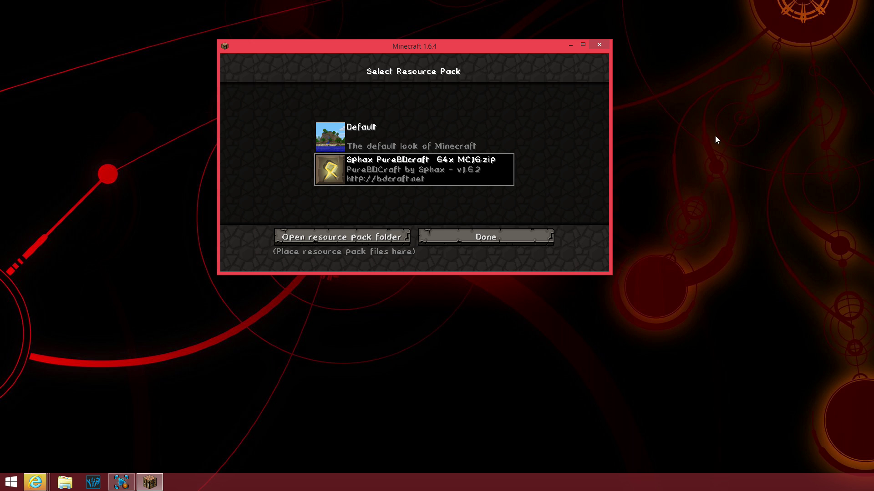
# Return to the title screen and create a new singleplayer world named New World in Creative mode
pyautogui.click(502, 237)
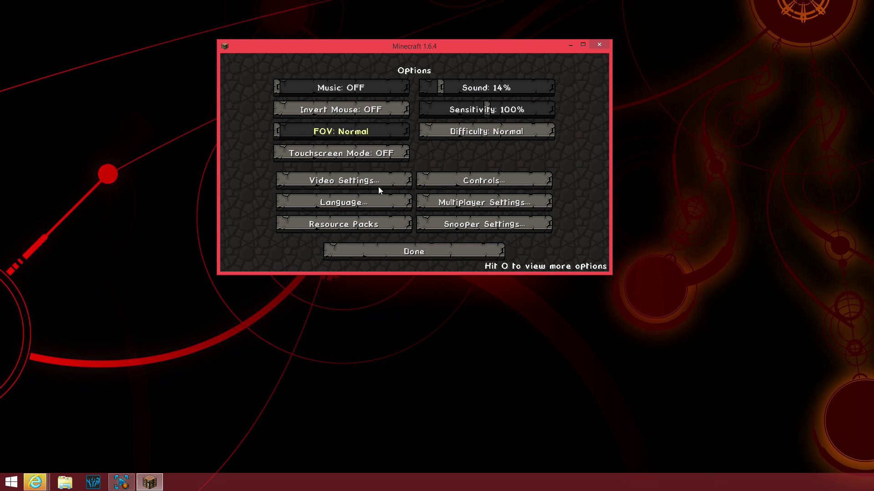
pyautogui.click(441, 258)
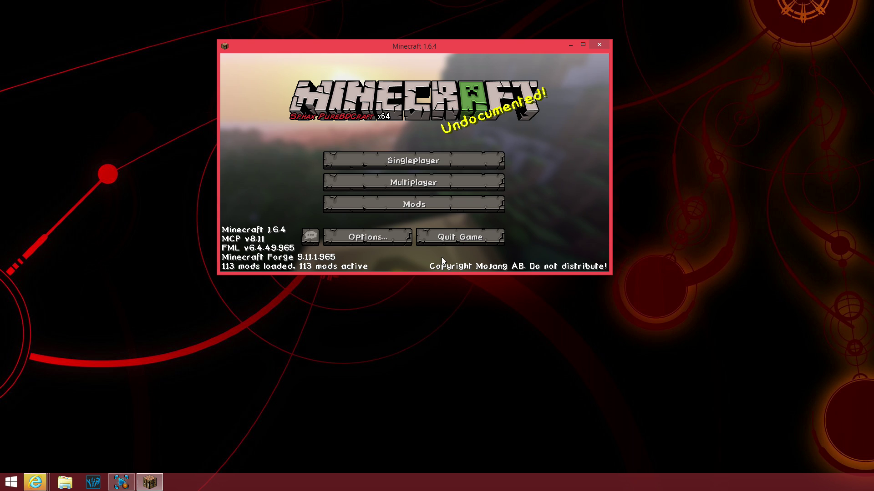
pyautogui.click(361, 164)
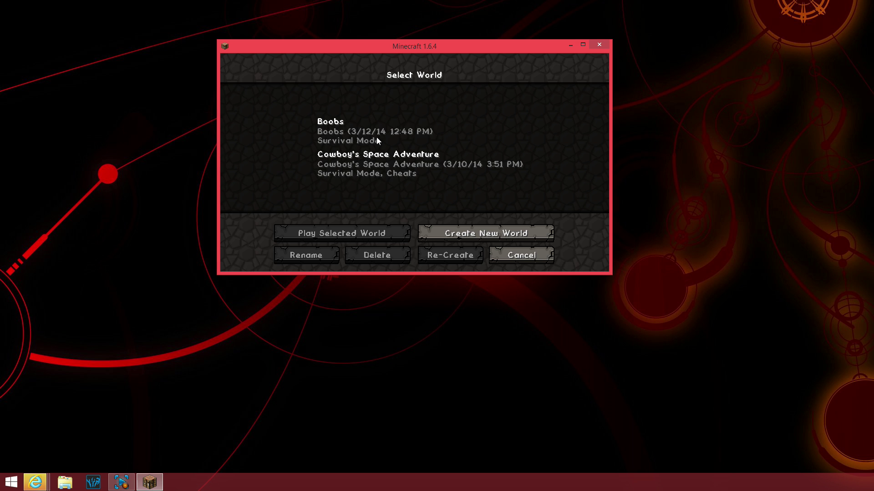
pyautogui.click(487, 234)
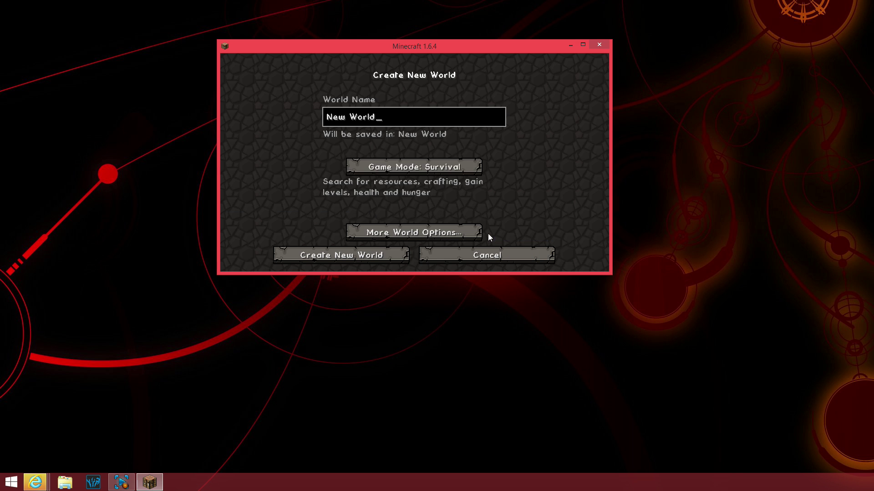
pyautogui.click(441, 168)
pyautogui.click(444, 171)
pyautogui.click(383, 255)
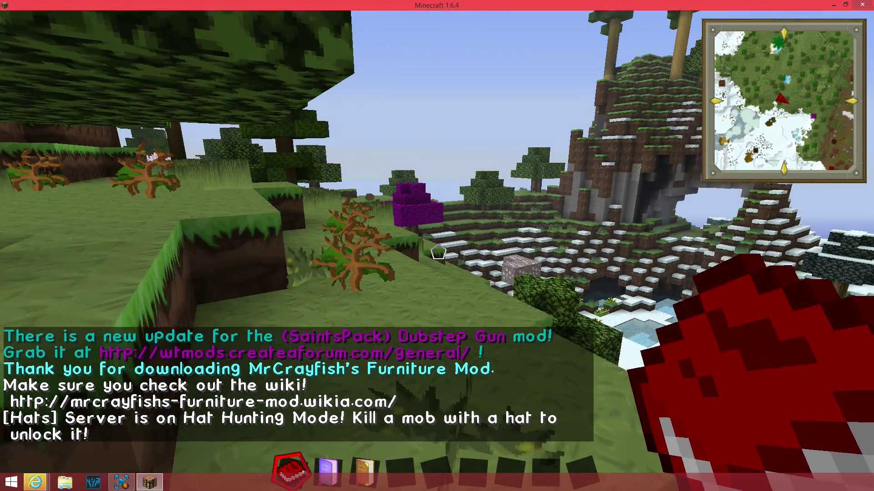
# Fly over the new world and examine the textures of the terrain, trees, stone and water
pyautogui.press('w')
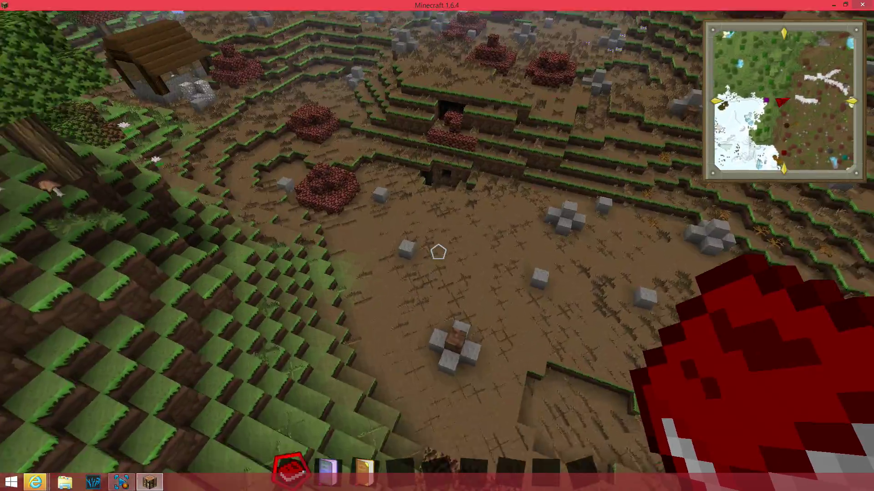
pyautogui.press('w')
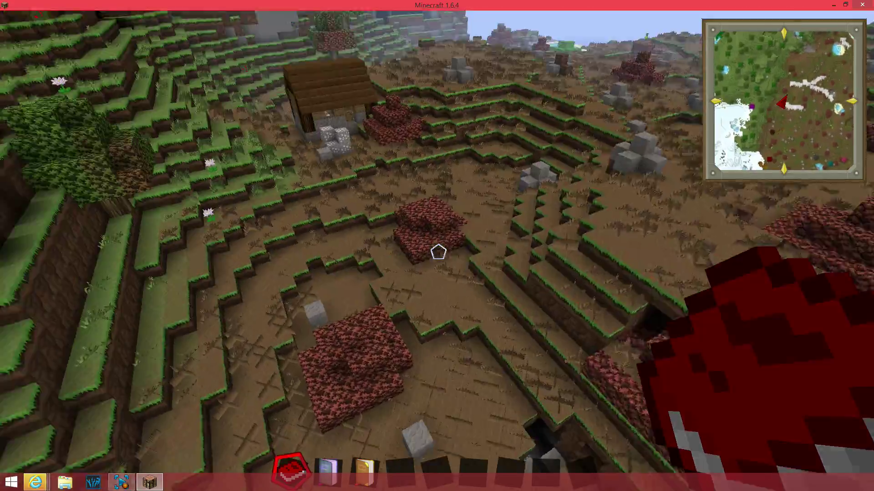
pyautogui.press('w')
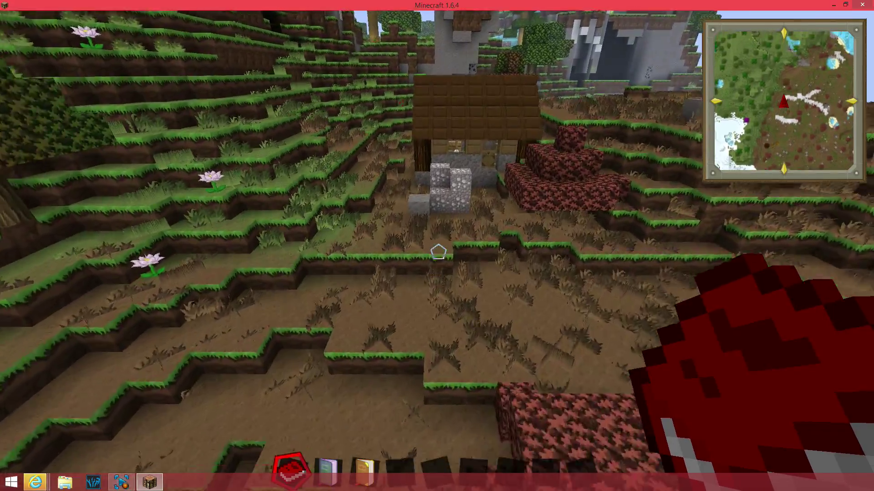
pyautogui.press('w')
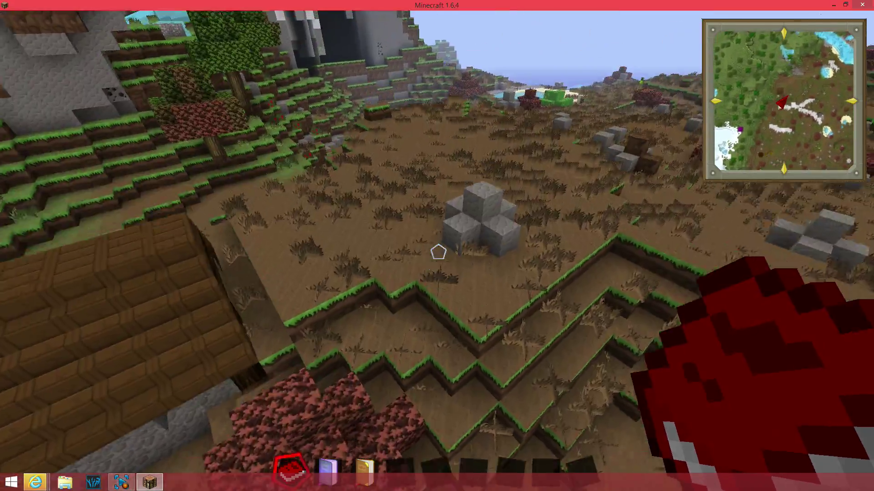
pyautogui.press('w')
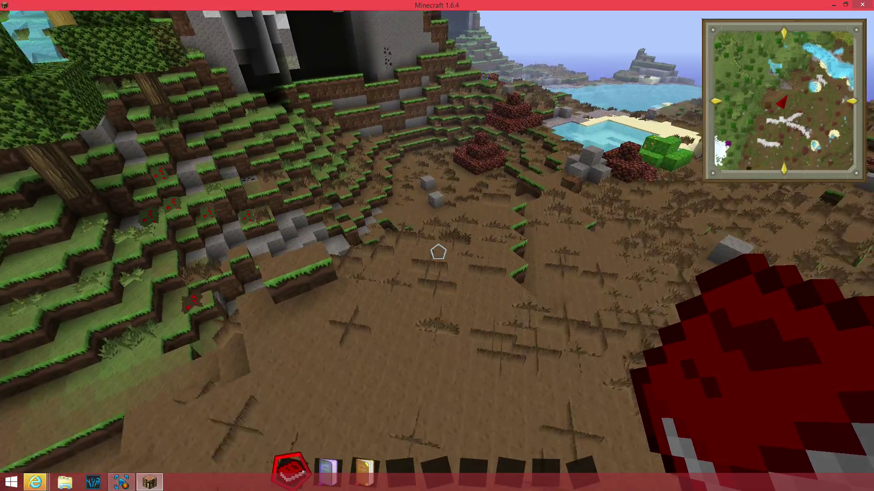
pyautogui.press('w')
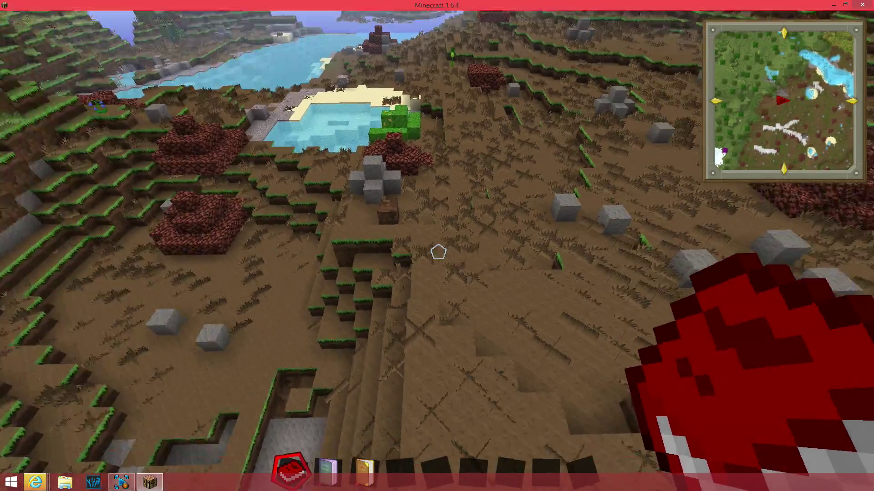
# Open the creative inventory, go to page 3 and show the Thermal Expansion: Tools items
pyautogui.press('e')
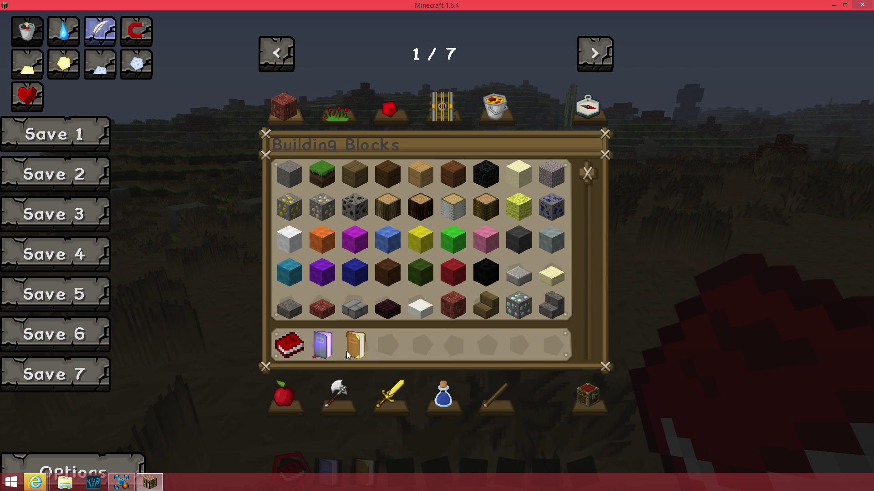
pyautogui.click(592, 65)
pyautogui.click(591, 65)
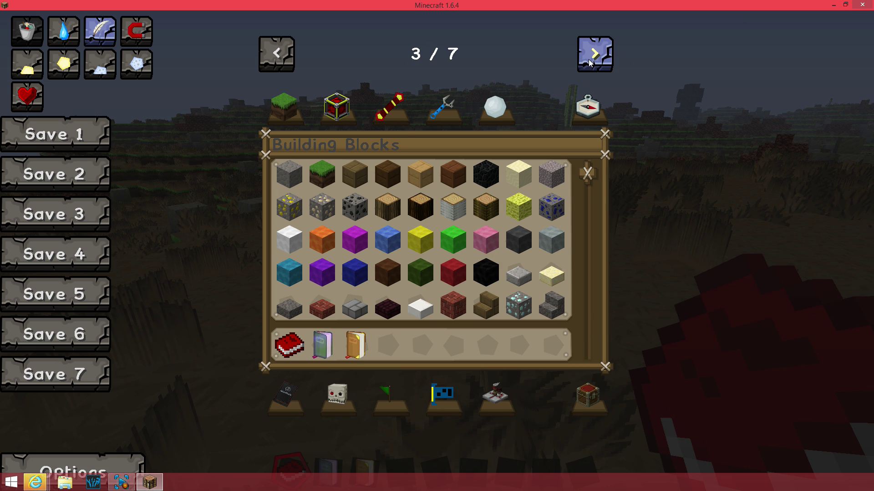
pyautogui.click(432, 117)
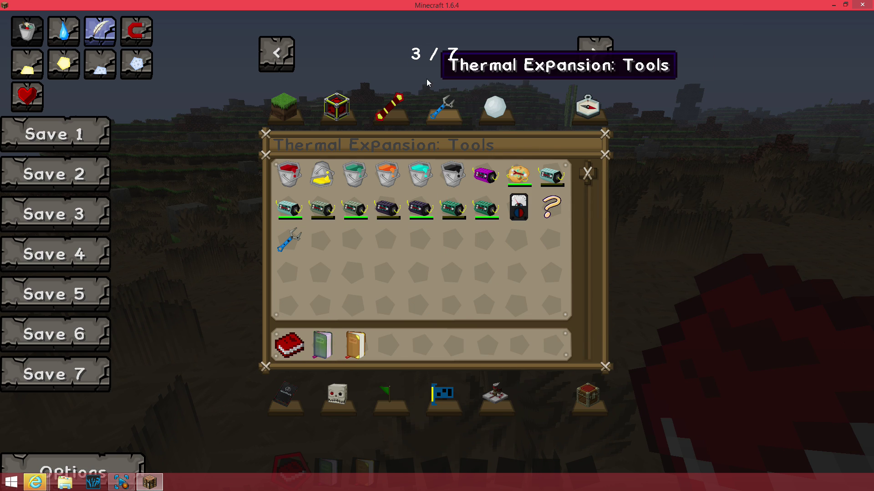
# Examine the item textures in the Thermal Expansion: Items category and the block textures in Thermal Expansion: Blocks
pyautogui.click(384, 98)
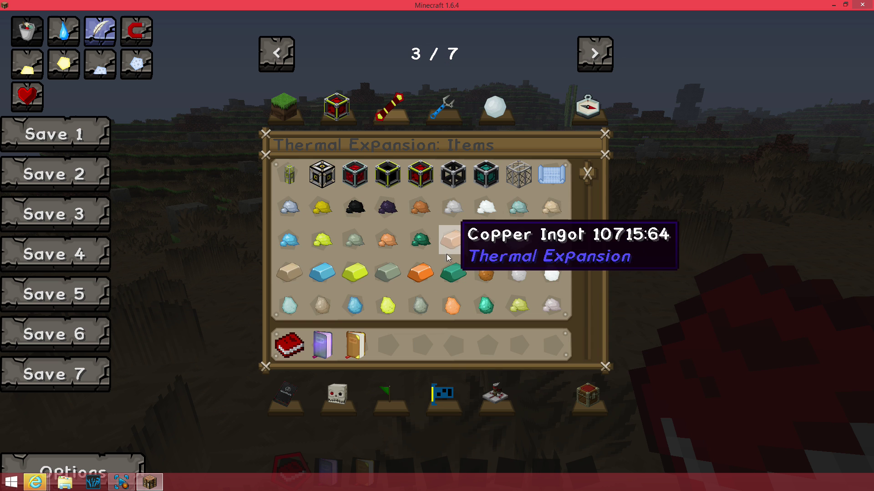
pyautogui.scroll(-2, 478, 241)
pyautogui.click(345, 104)
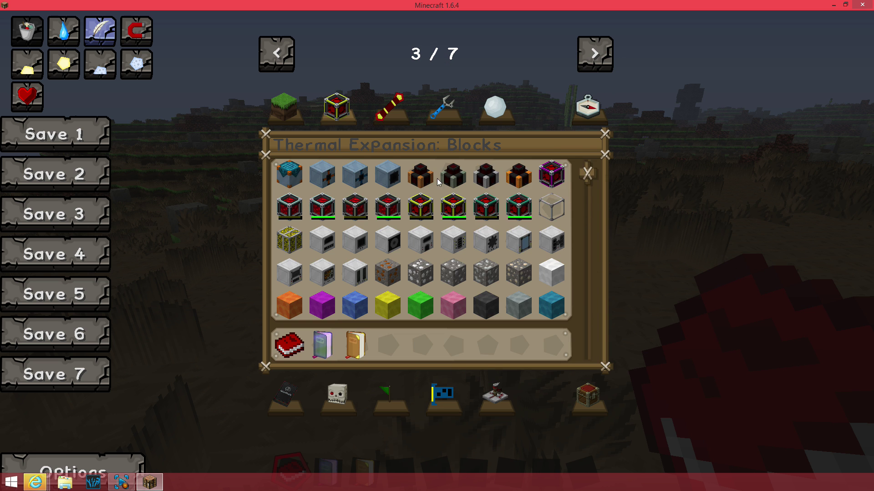
pyautogui.scroll(-4, 474, 233)
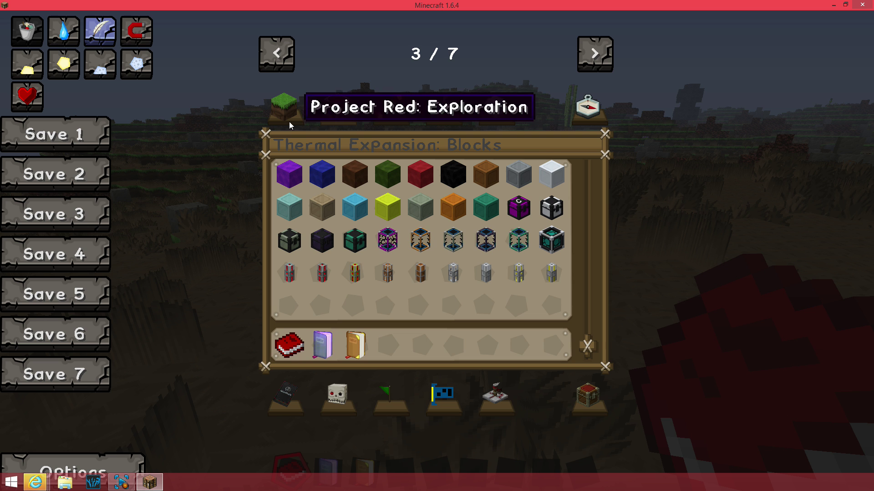
# Go to page 5 of the creative inventory and browse the TConstruct Tools down to the hammers
pyautogui.click(593, 44)
pyautogui.click(593, 44)
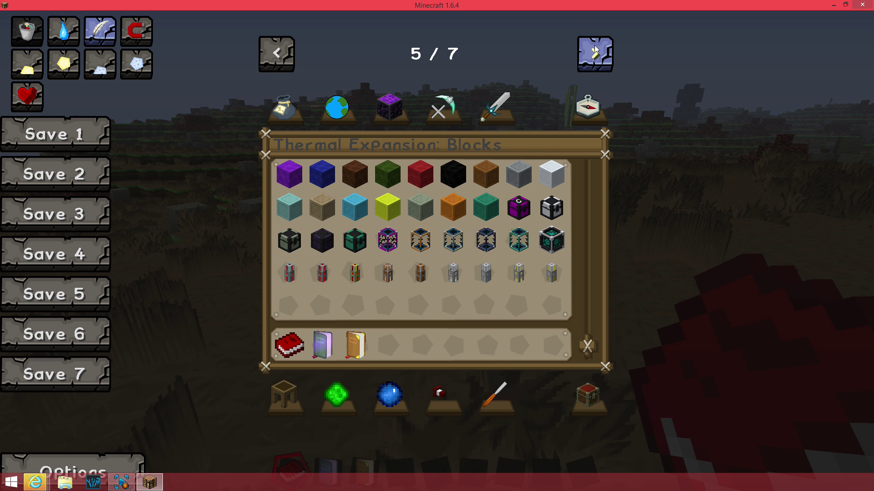
pyautogui.click(500, 107)
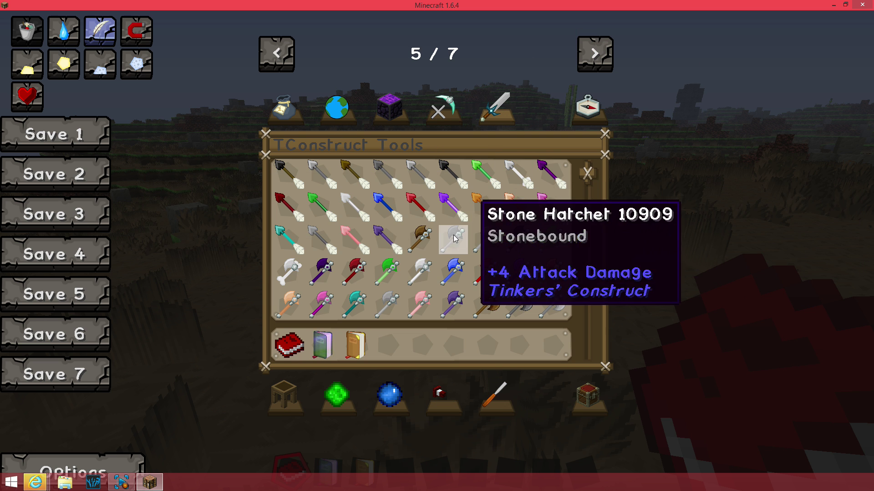
pyautogui.scroll(-2, 450, 237)
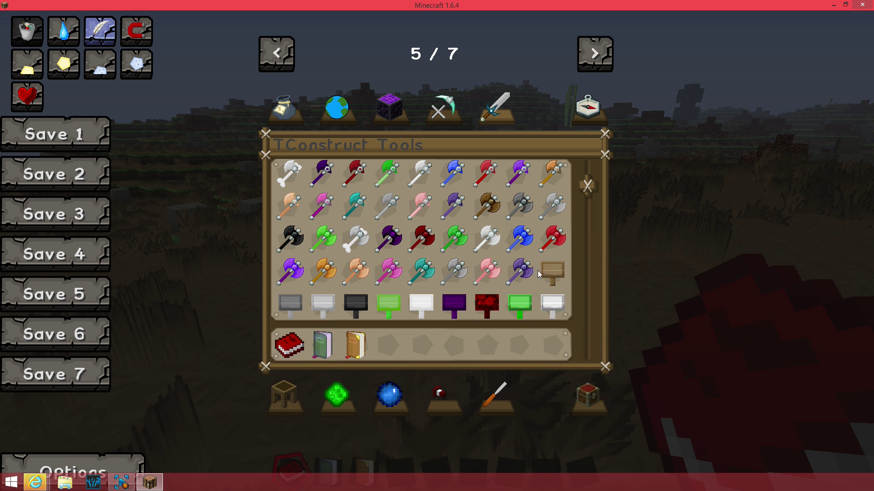
pyautogui.scroll(-5, 510, 276)
pyautogui.scroll(-6, 514, 279)
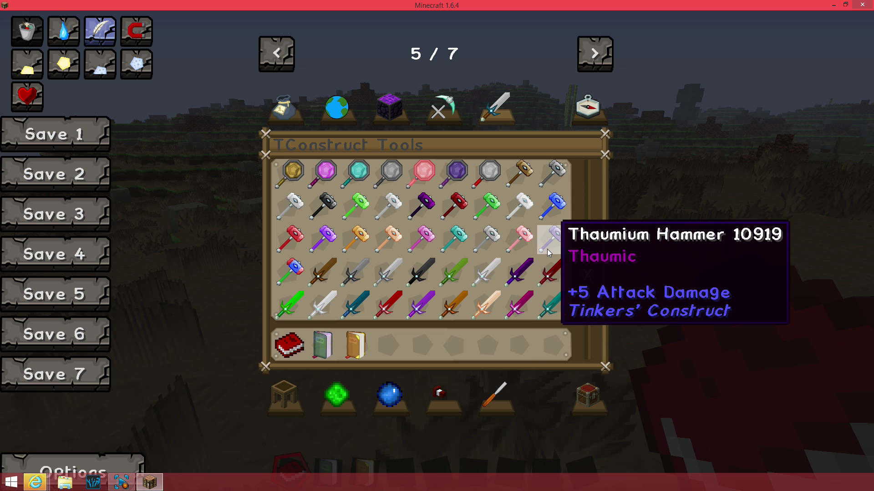
# Put the red, blue and green hammer in the fourth hotbar slot, return to the world and swing it in hand
pyautogui.click(300, 272)
pyautogui.click(387, 345)
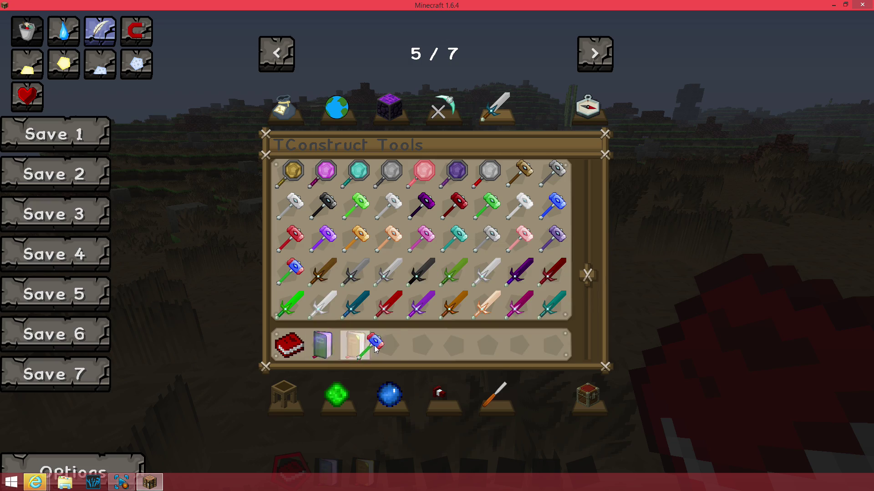
pyautogui.press('e')
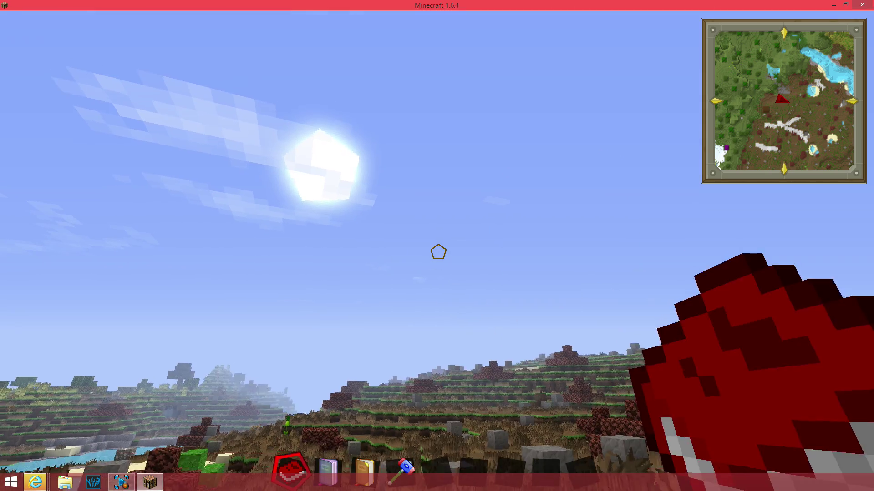
pyautogui.press('4')
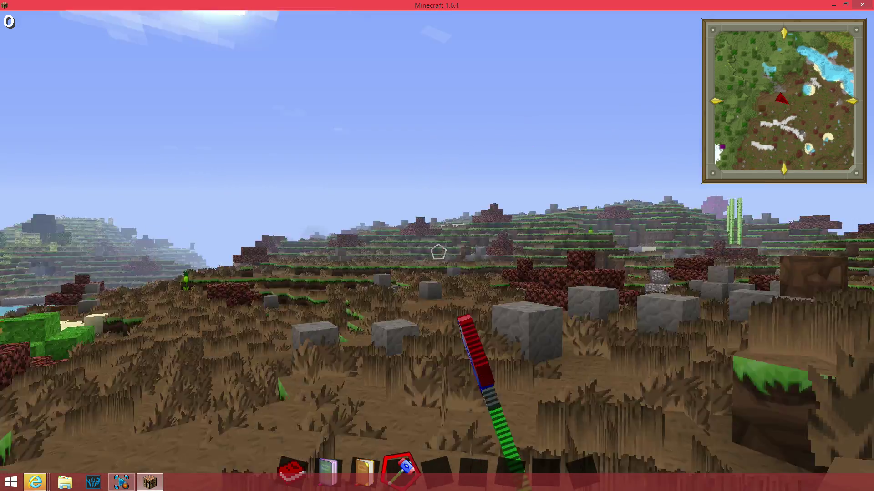
pyautogui.click(439, 252)
# Reopen the creative inventory, go back to page 1 and examine the Building Blocks textures through to the end of the list
pyautogui.press('e')
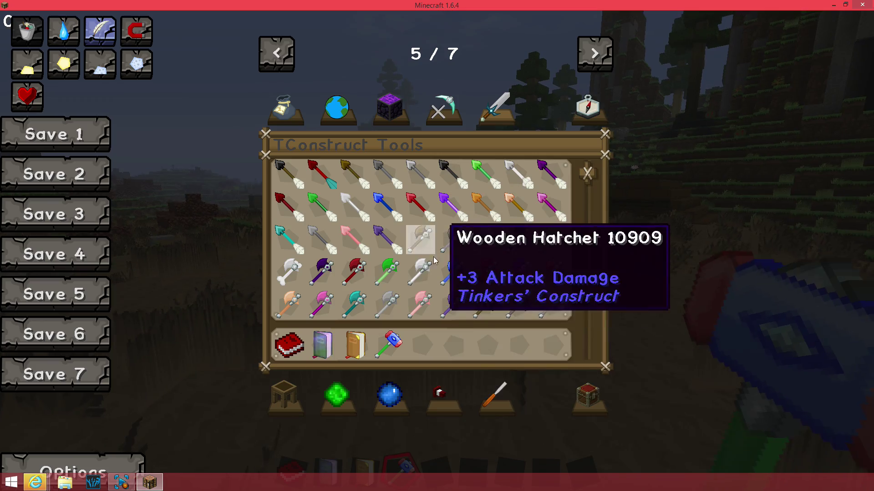
pyautogui.click(274, 57)
pyautogui.click(274, 57)
pyautogui.click(274, 57)
pyautogui.click(273, 56)
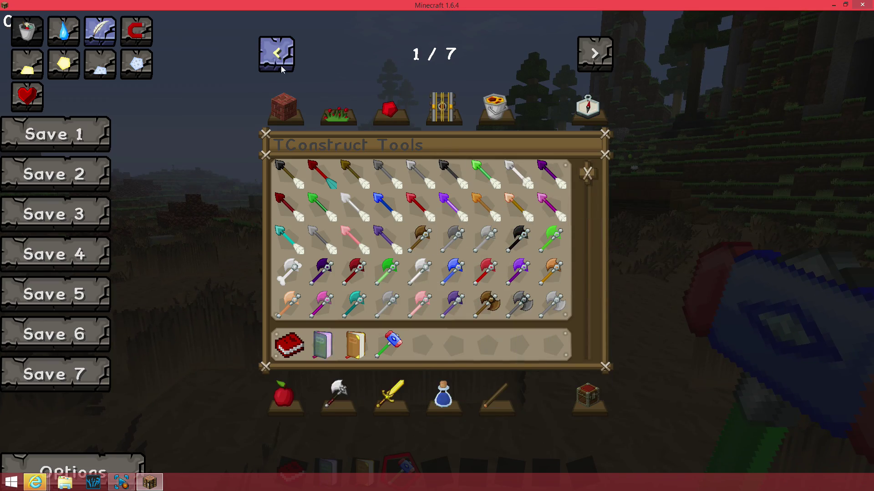
pyautogui.click(283, 107)
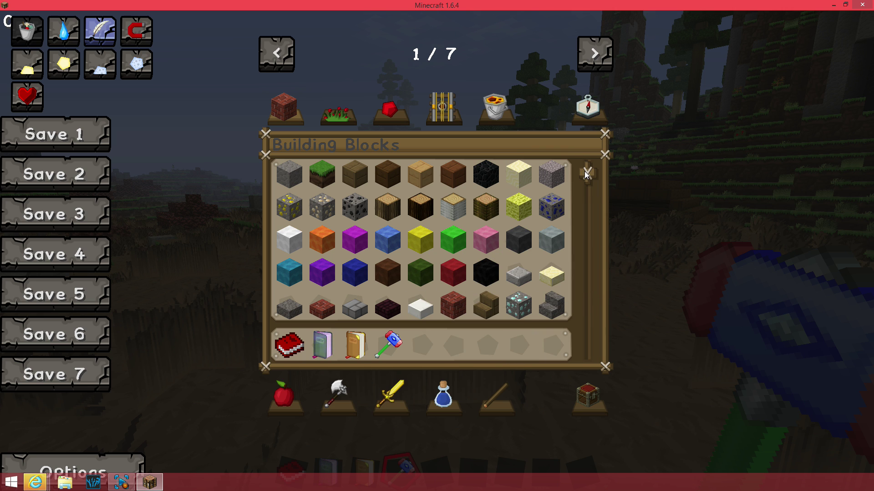
pyautogui.moveTo(587, 174); pyautogui.dragTo(586, 365)
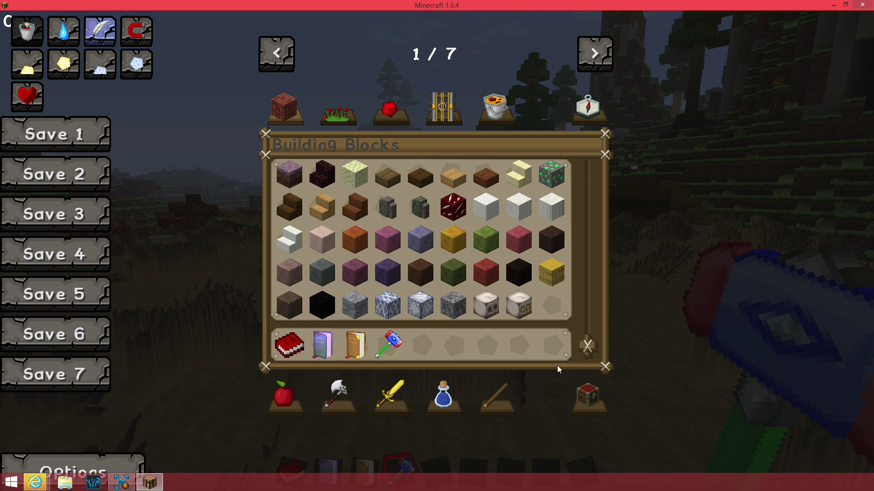